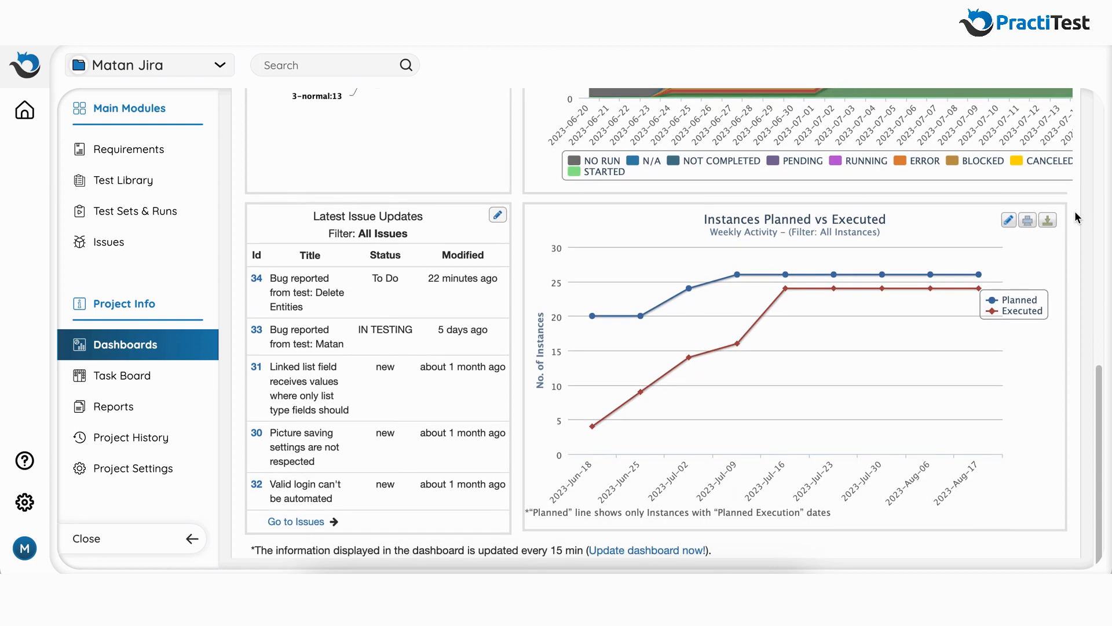
- Open test set 11, Delete Functions, and start a run of its Delete Entities test
{"action": "scroll", "coordinate": [1075, 218], "scroll_direction": "up", "scroll_amount": 5}
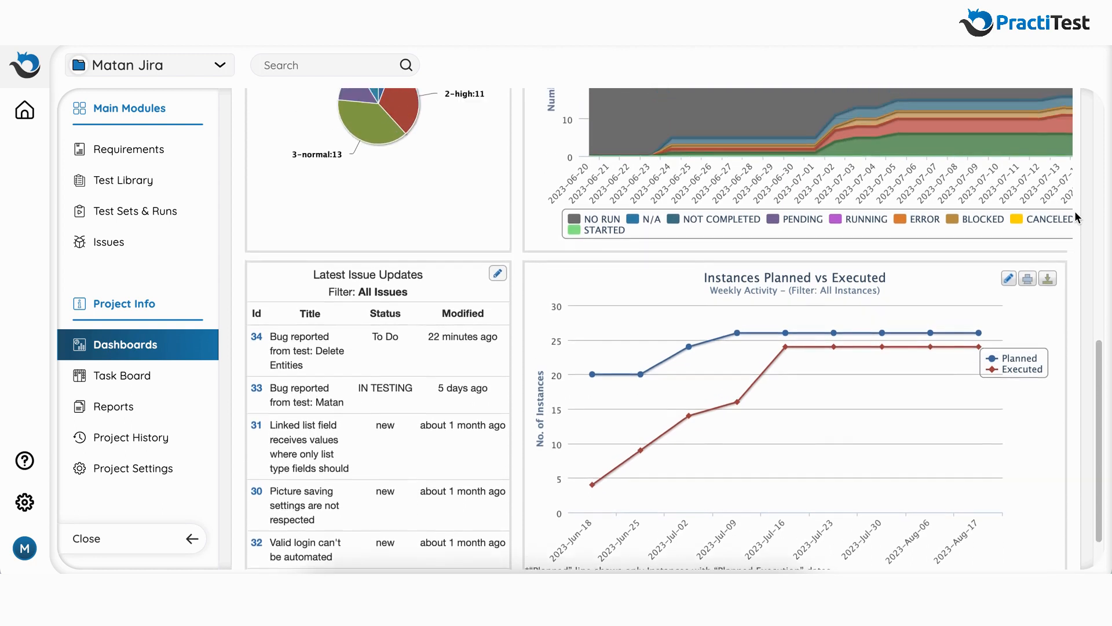
{"action": "scroll", "coordinate": [1074, 219], "scroll_direction": "up", "scroll_amount": 6}
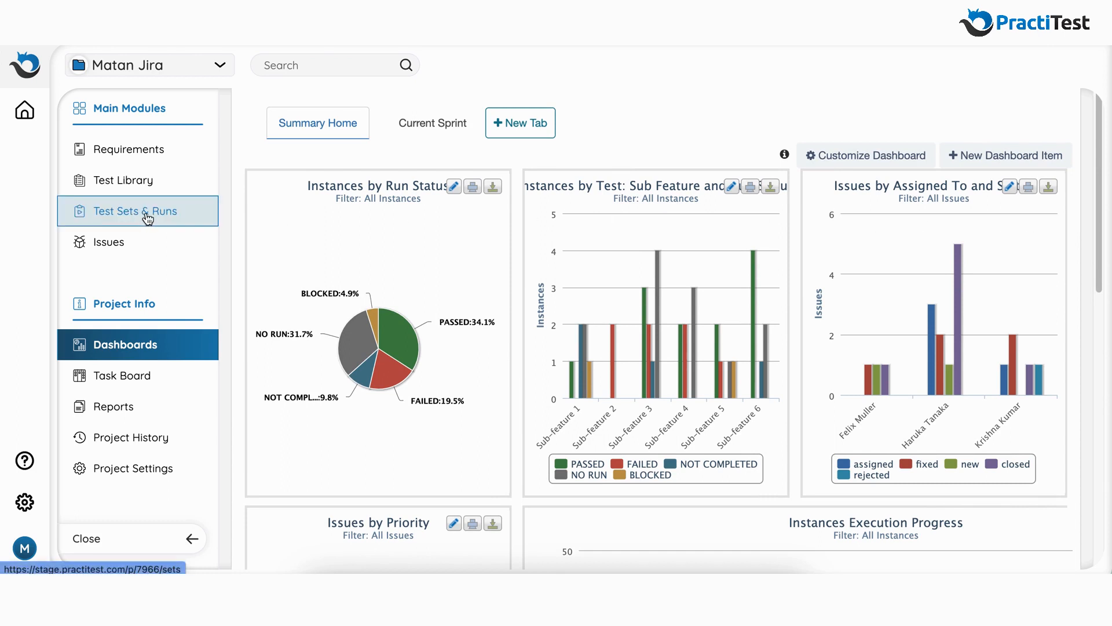
{"action": "left_click", "coordinate": [124, 220]}
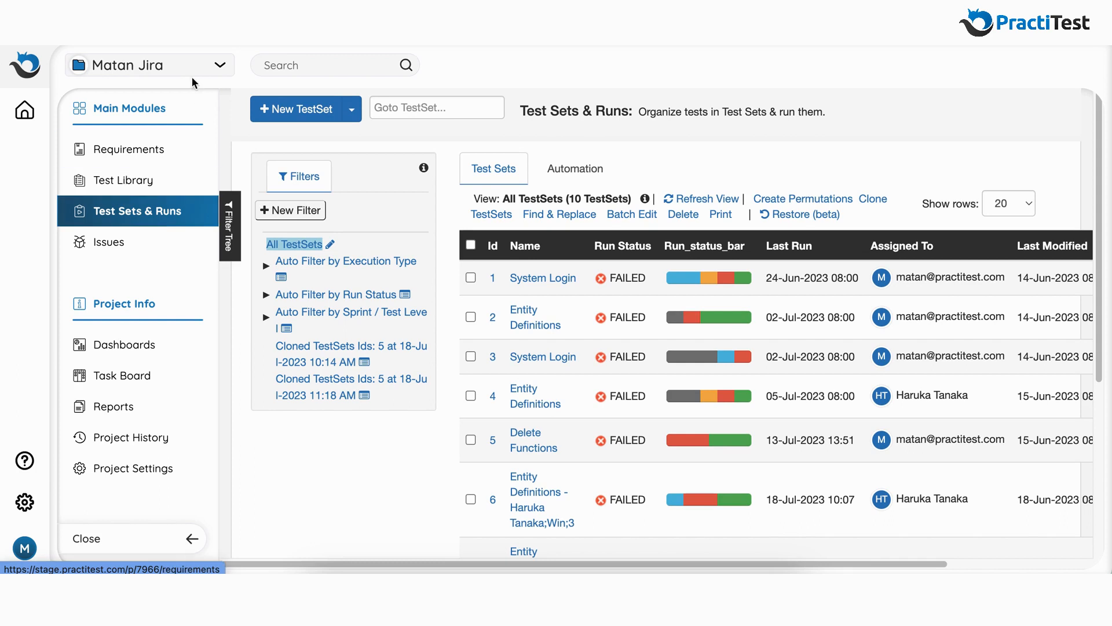
{"action": "scroll", "coordinate": [637, 347], "scroll_direction": "down", "scroll_amount": 5}
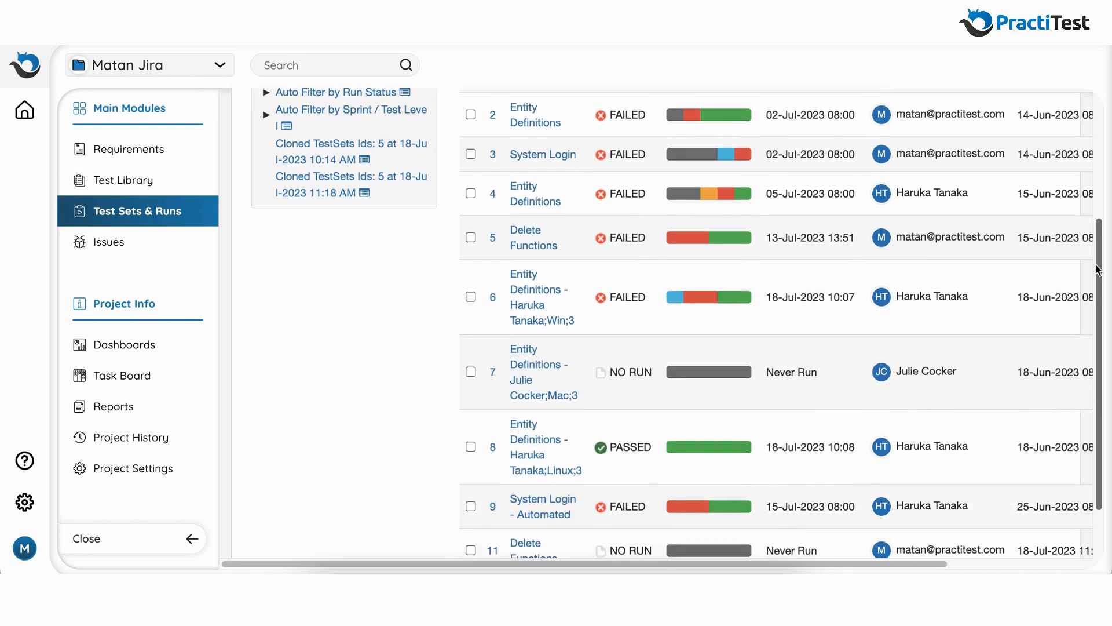
{"action": "left_click", "coordinate": [536, 488]}
{"action": "scroll", "coordinate": [487, 389], "scroll_direction": "down", "scroll_amount": 8}
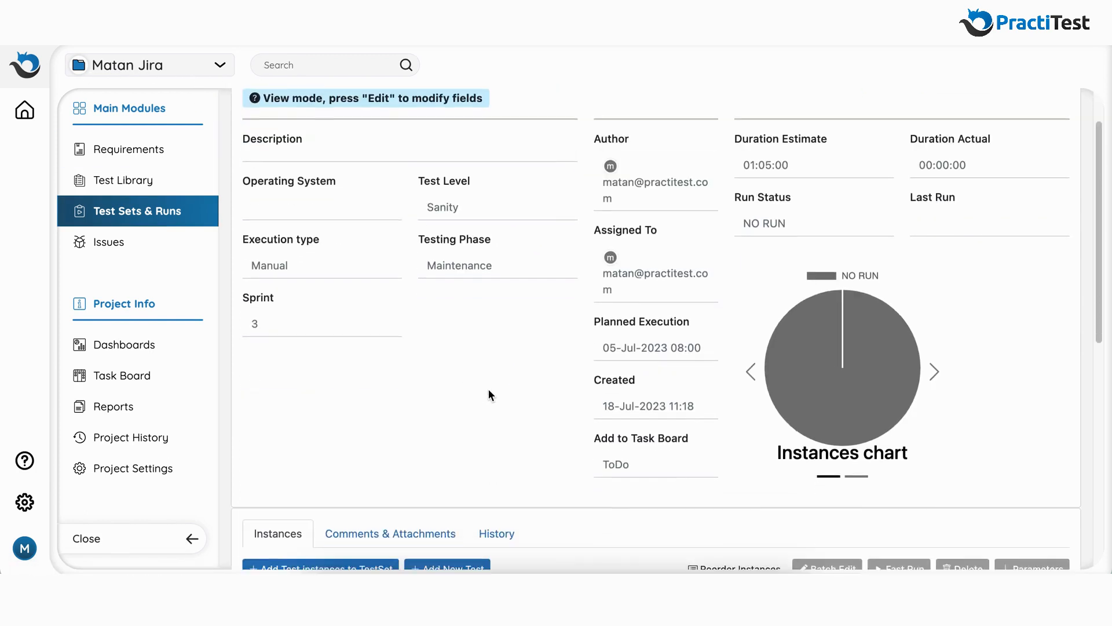
{"action": "left_click", "coordinate": [299, 367]}
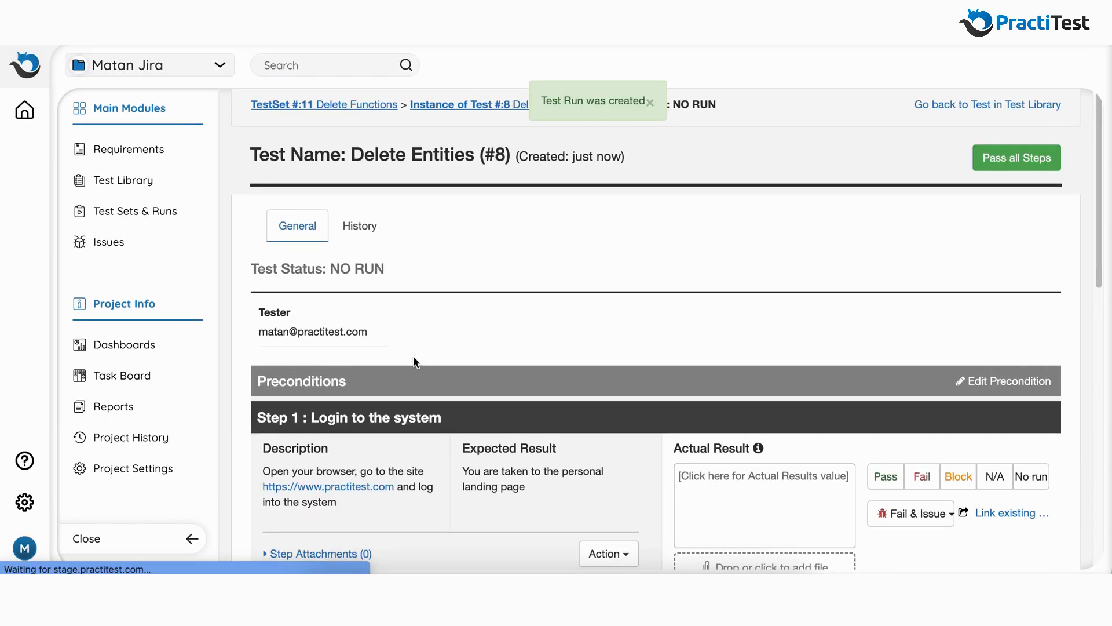
- Mark the Login to the system step as passed and enter "Got an error message" as the actual result of Create entities
{"action": "scroll", "coordinate": [867, 345], "scroll_direction": "down", "scroll_amount": 4}
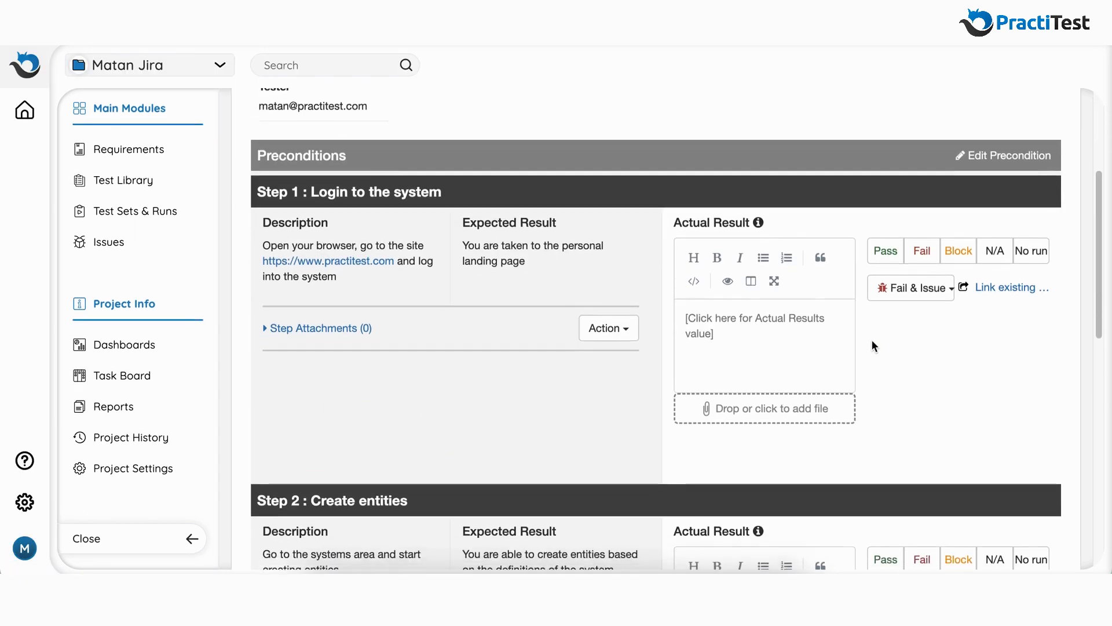
{"action": "left_click", "coordinate": [884, 232]}
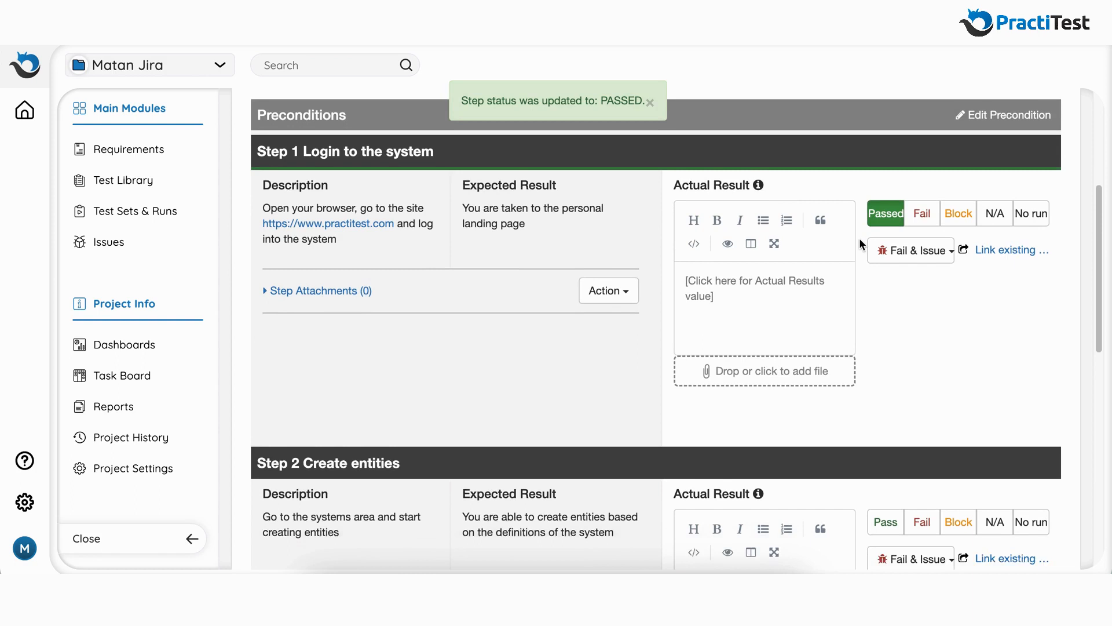
{"action": "scroll", "coordinate": [862, 246], "scroll_direction": "down", "scroll_amount": 3}
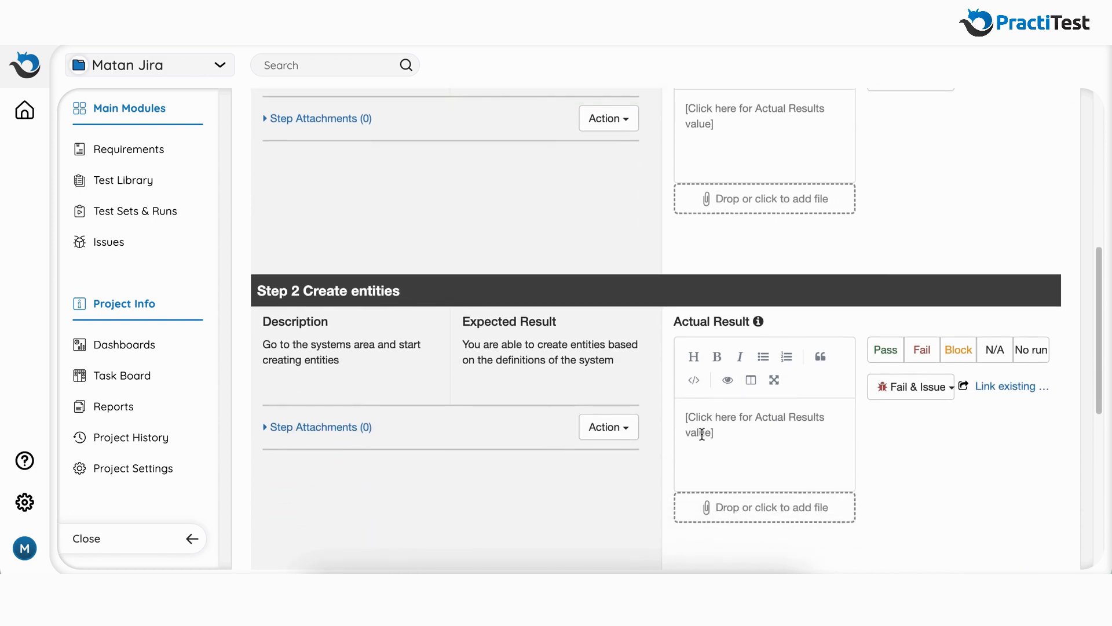
{"action": "left_click", "coordinate": [701, 434]}
{"action": "type", "text": "Got an error message"}
- Fail the Create entities step with a JIRA issue in Feature_Payment - Bug, reviewing its description and creating it in JIRA Cloud
{"action": "left_click", "coordinate": [912, 386]}
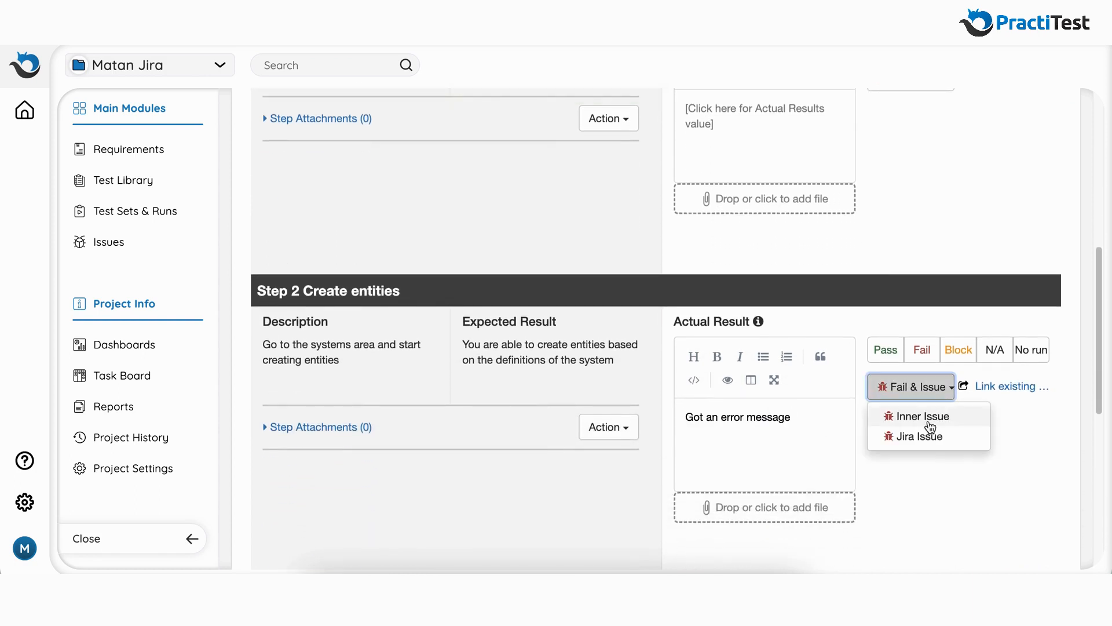
{"action": "left_click", "coordinate": [910, 439]}
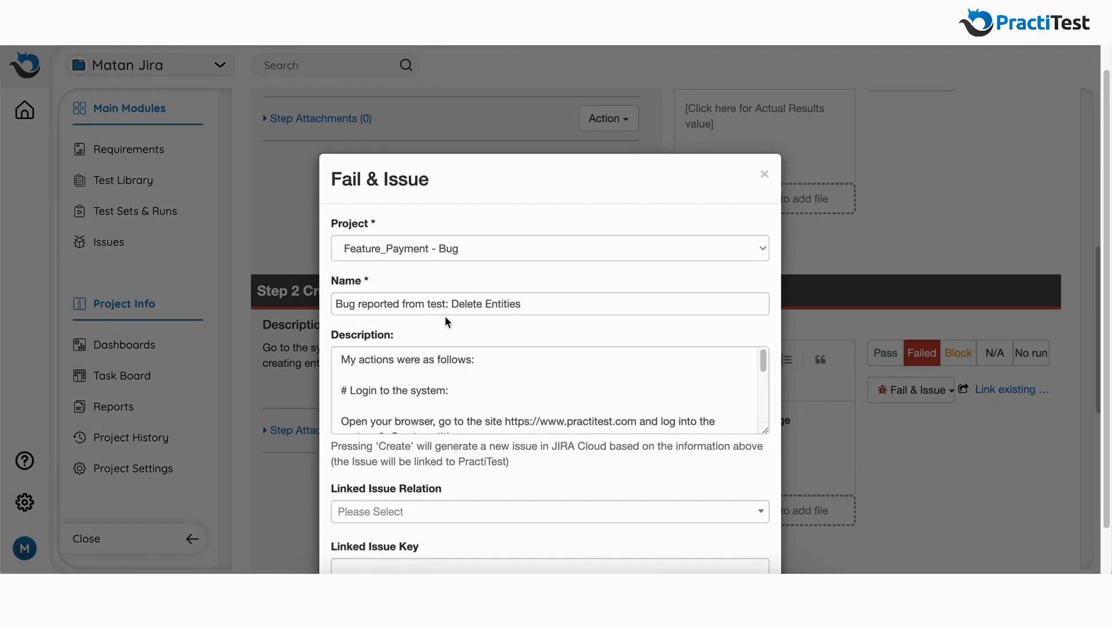
{"action": "left_click_drag", "start_coordinate": [761, 346], "coordinate": [735, 401]}
{"action": "left_click_drag", "start_coordinate": [464, 379], "coordinate": [554, 381]}
{"action": "left_click", "coordinate": [638, 389]}
{"action": "scroll", "coordinate": [462, 452], "scroll_direction": "down", "scroll_amount": 1}
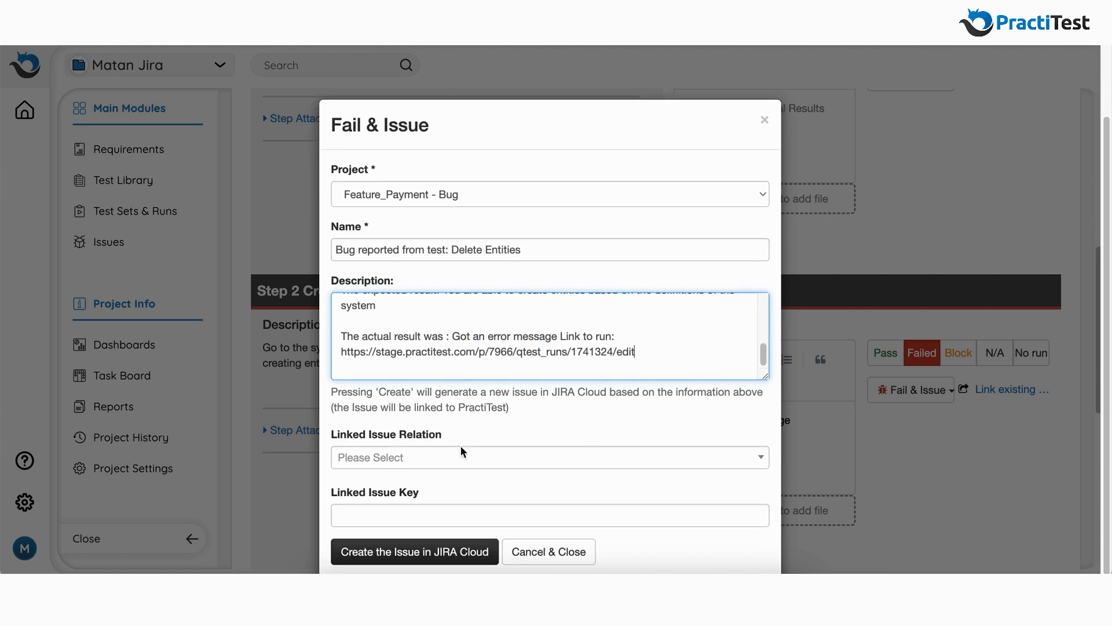
{"action": "left_click", "coordinate": [408, 551]}
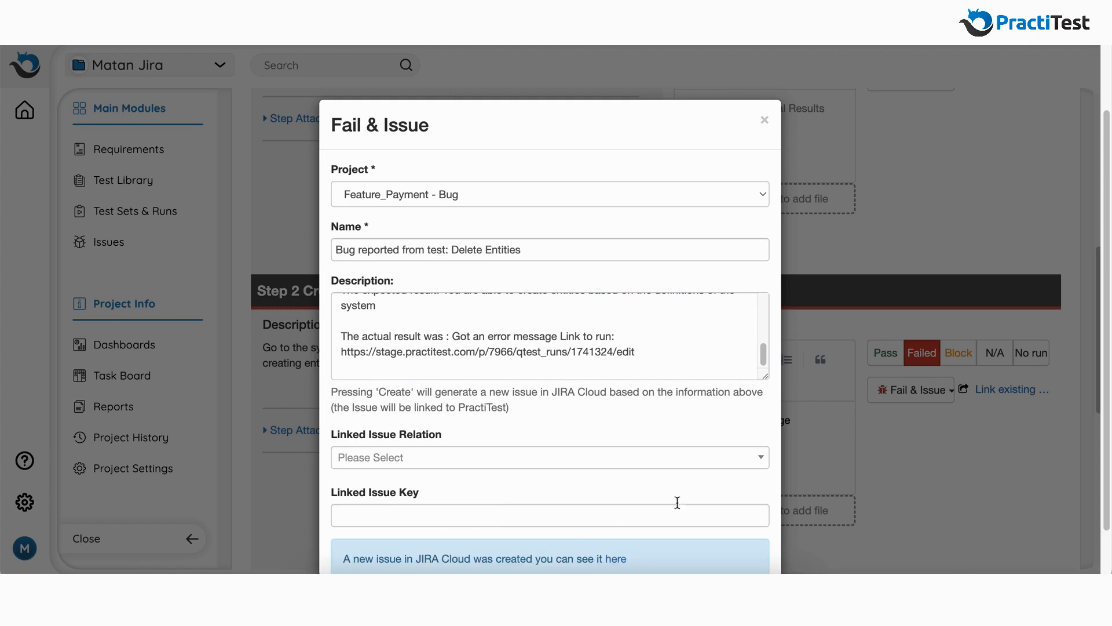
{"action": "scroll", "coordinate": [672, 501], "scroll_direction": "down", "scroll_amount": 2}
{"action": "left_click", "coordinate": [360, 551]}
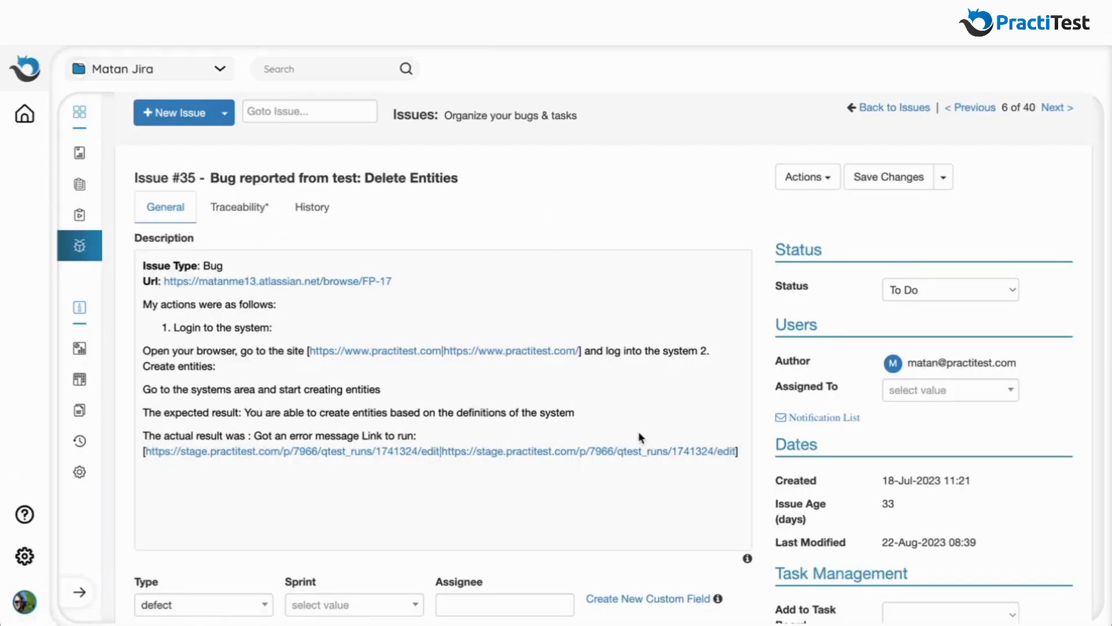
{"action": "left_click_drag", "start_coordinate": [255, 435], "coordinate": [425, 435]}
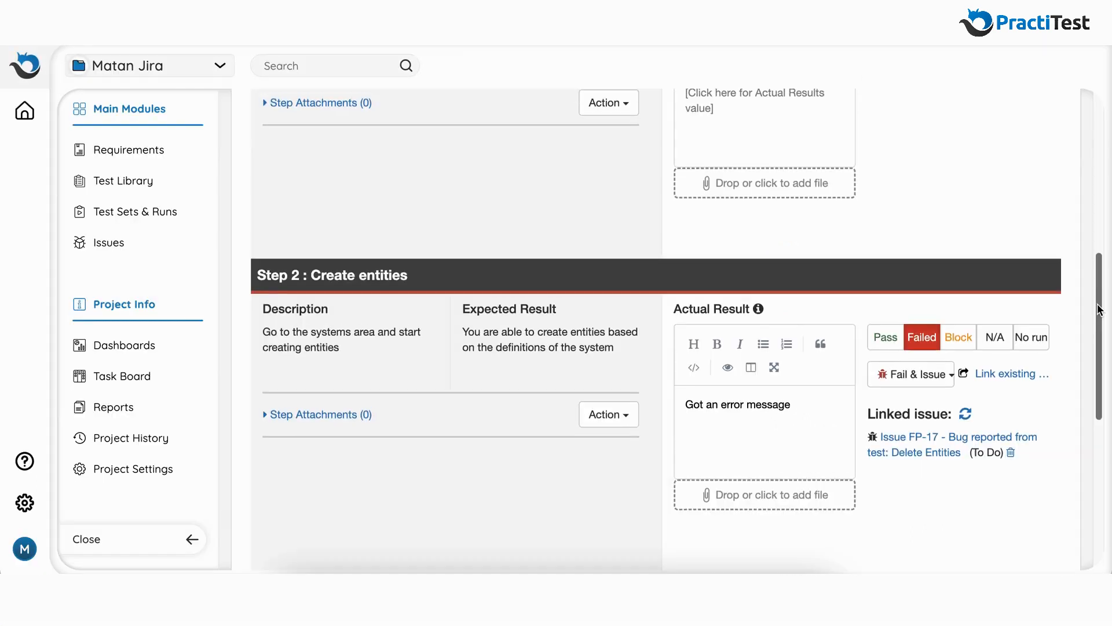
- Fail the test step after Create entities and link an existing FP issue from JIRA to it
{"action": "scroll", "coordinate": [655, 330], "scroll_direction": "down", "scroll_amount": 6}
{"action": "left_click", "coordinate": [921, 328]}
{"action": "left_click", "coordinate": [1007, 366]}
{"action": "left_click", "coordinate": [921, 405]}
{"action": "type", "text": "FP"}
{"action": "left_click", "coordinate": [998, 407]}
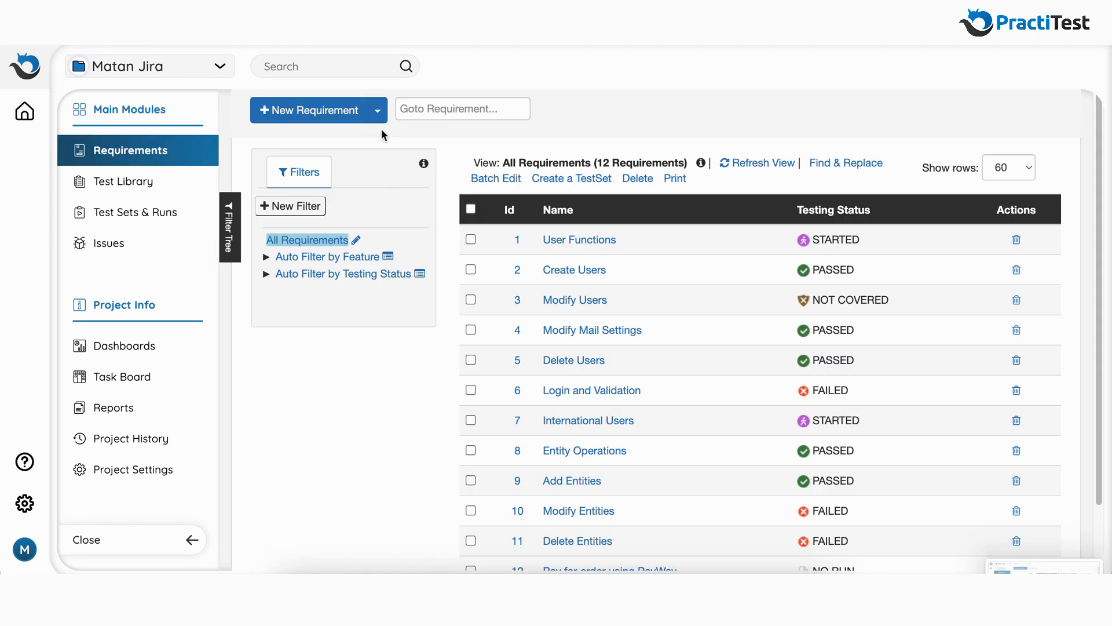
- Open the additional options for adding requirements
{"action": "left_click", "coordinate": [378, 113]}
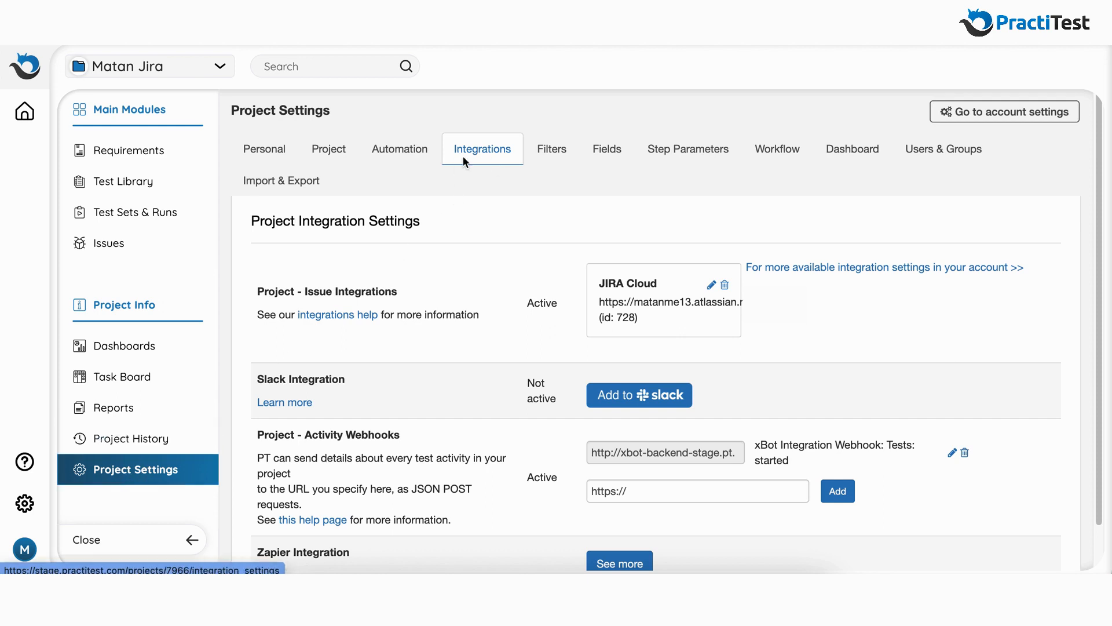
- Edit the project's JIRA Cloud issue integration and add a row for the Kanban project with issue type Epic
{"action": "left_click", "coordinate": [712, 286]}
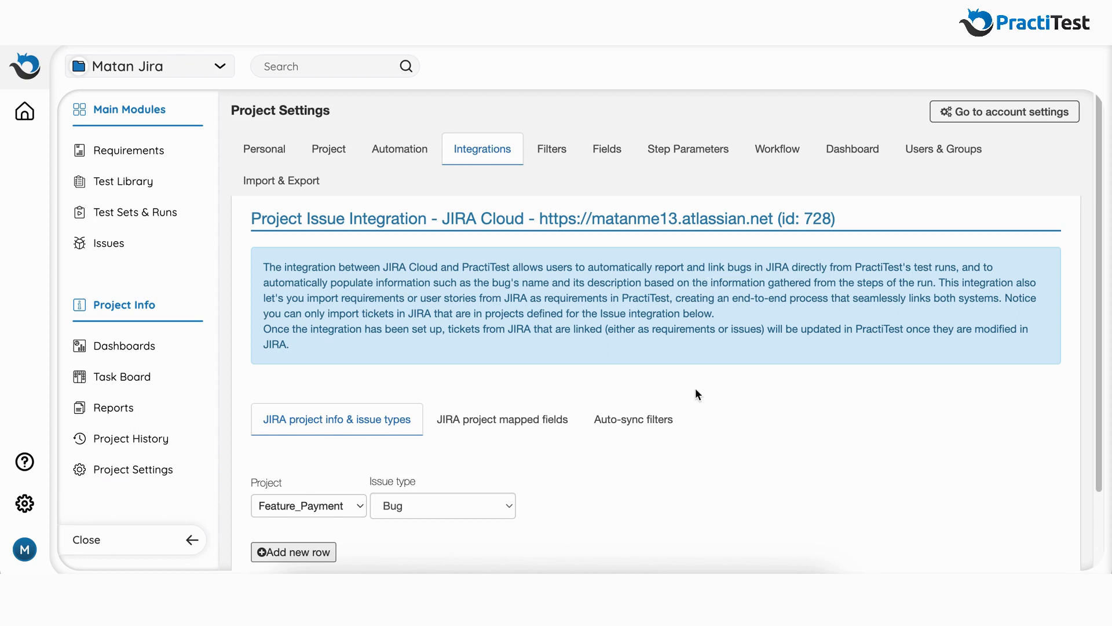
{"action": "scroll", "coordinate": [697, 394], "scroll_direction": "down", "scroll_amount": 2}
{"action": "left_click", "coordinate": [284, 462]}
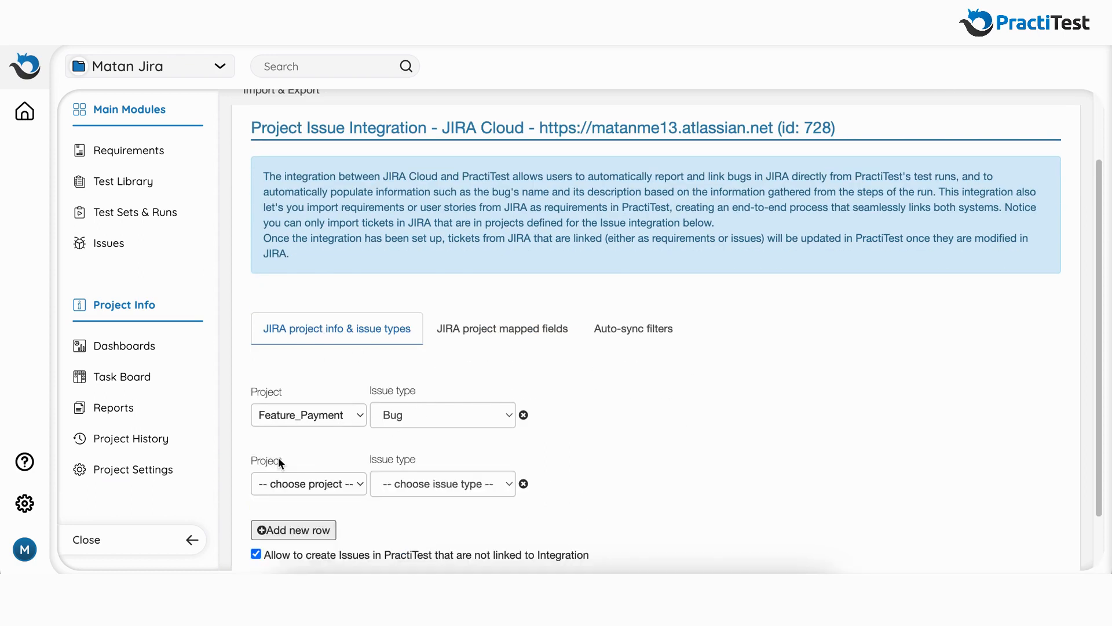
{"action": "scroll", "coordinate": [281, 459], "scroll_direction": "down", "scroll_amount": 1}
{"action": "left_click", "coordinate": [296, 424]}
{"action": "left_click", "coordinate": [277, 457]}
{"action": "left_click", "coordinate": [429, 430]}
{"action": "left_click", "coordinate": [405, 457]}
- Add another integration row for the Agile_Testing project with issue type Task
{"action": "left_click", "coordinate": [299, 467]}
{"action": "scroll", "coordinate": [312, 446], "scroll_direction": "down", "scroll_amount": 1}
{"action": "left_click", "coordinate": [317, 424]}
{"action": "left_click", "coordinate": [273, 467]}
{"action": "left_click", "coordinate": [436, 416]}
{"action": "left_click", "coordinate": [418, 451]}
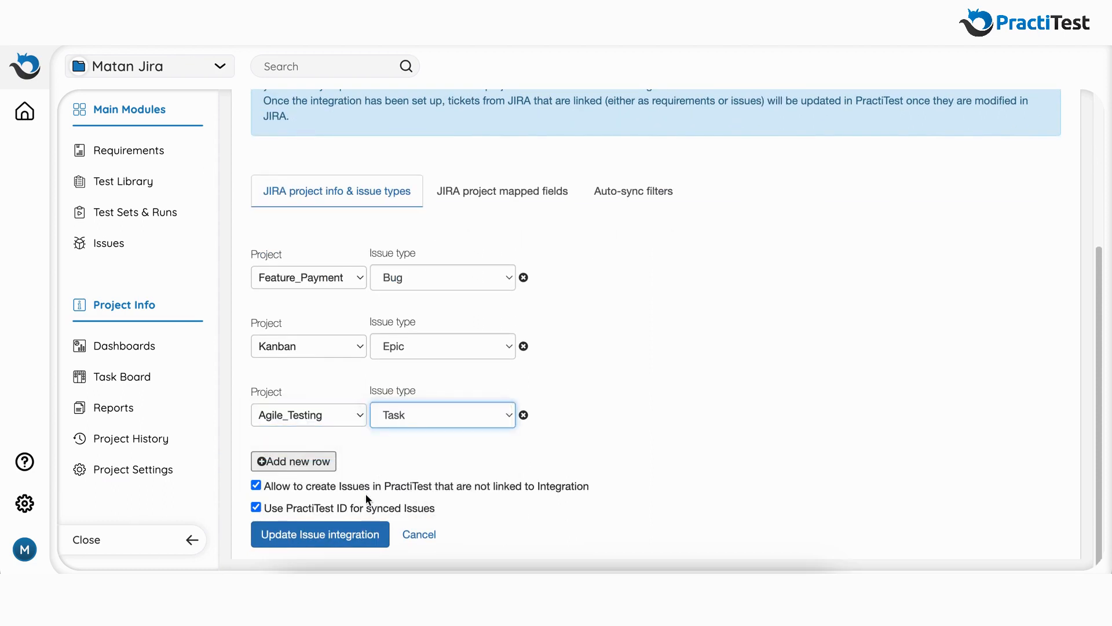
- Map the JIRA Environment field to the PractiTest Environment field, including it in Fail & Issue and syncing it in issues
{"action": "left_click", "coordinate": [499, 192]}
{"action": "left_click", "coordinate": [125, 541]}
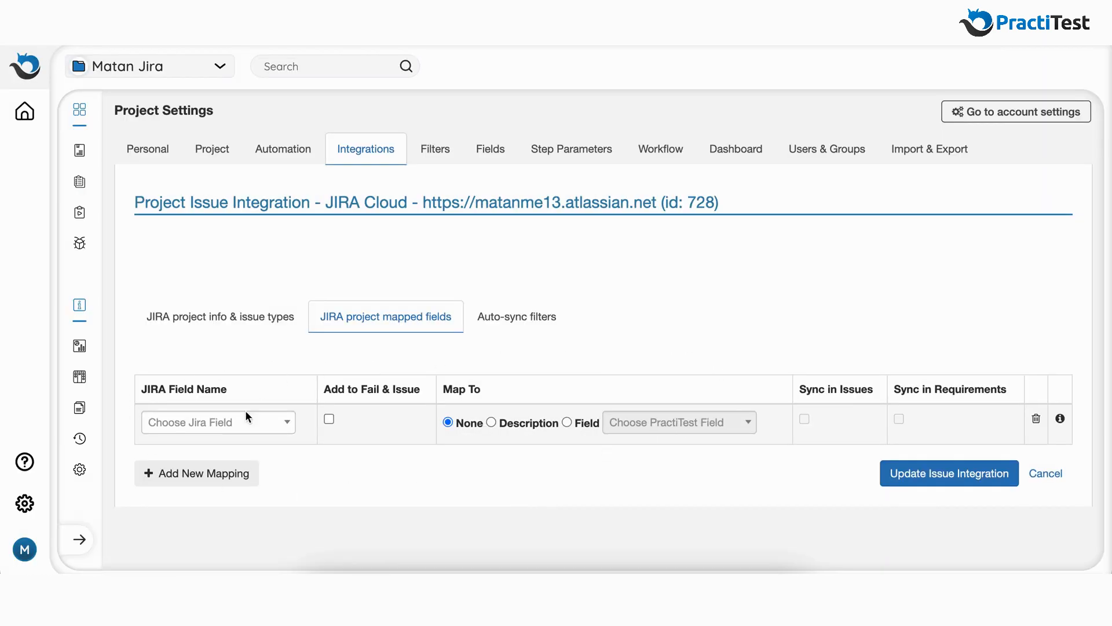
{"action": "left_click", "coordinate": [245, 427]}
{"action": "left_click_drag", "start_coordinate": [291, 288], "coordinate": [290, 315]}
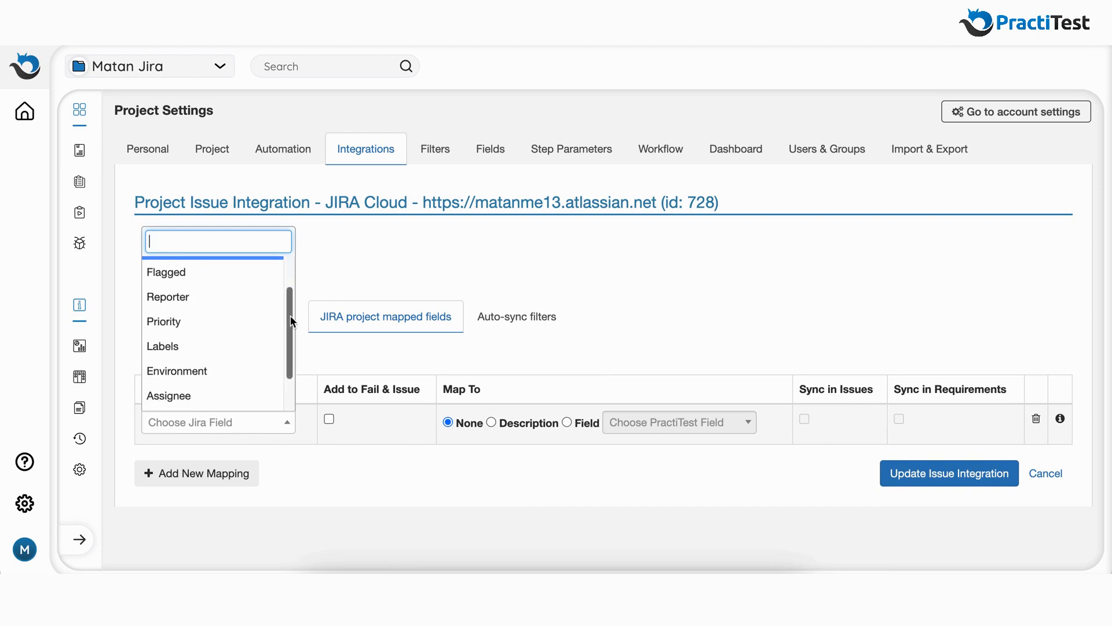
{"action": "left_click", "coordinate": [212, 364]}
{"action": "left_click", "coordinate": [566, 423]}
{"action": "left_click", "coordinate": [657, 427]}
{"action": "left_click", "coordinate": [637, 480]}
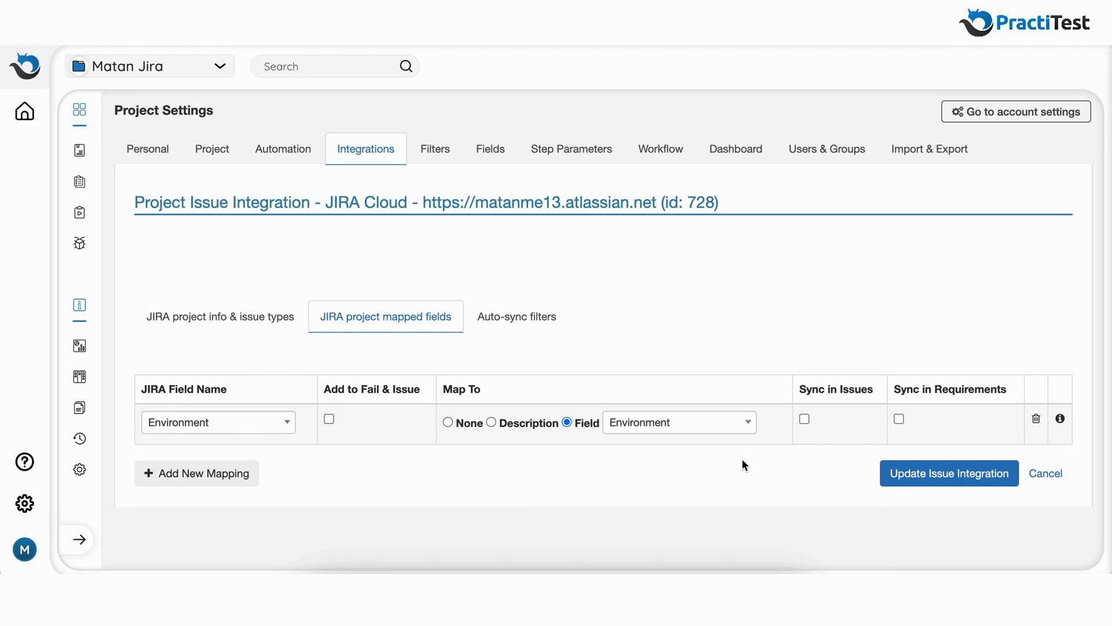
{"action": "left_click", "coordinate": [804, 420]}
- Map JIRA Priority to PractiTest Priority with Fail & Issue and issue syncing enabled, and update the issue integration
{"action": "left_click", "coordinate": [191, 474]}
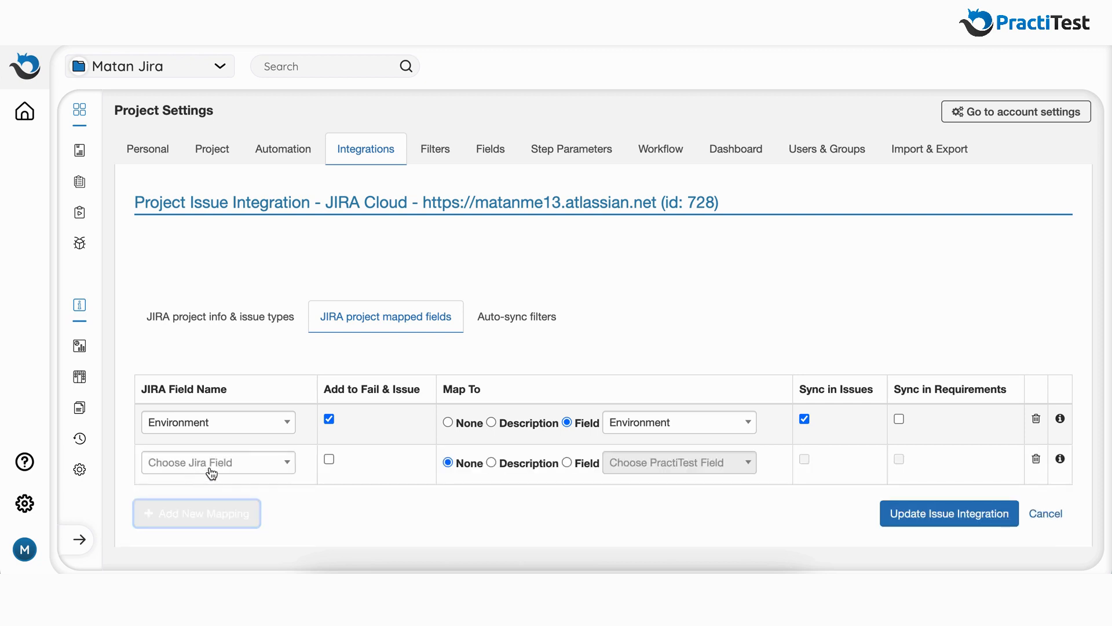
{"action": "left_click", "coordinate": [209, 470]}
{"action": "left_click_drag", "start_coordinate": [293, 377], "coordinate": [291, 392]}
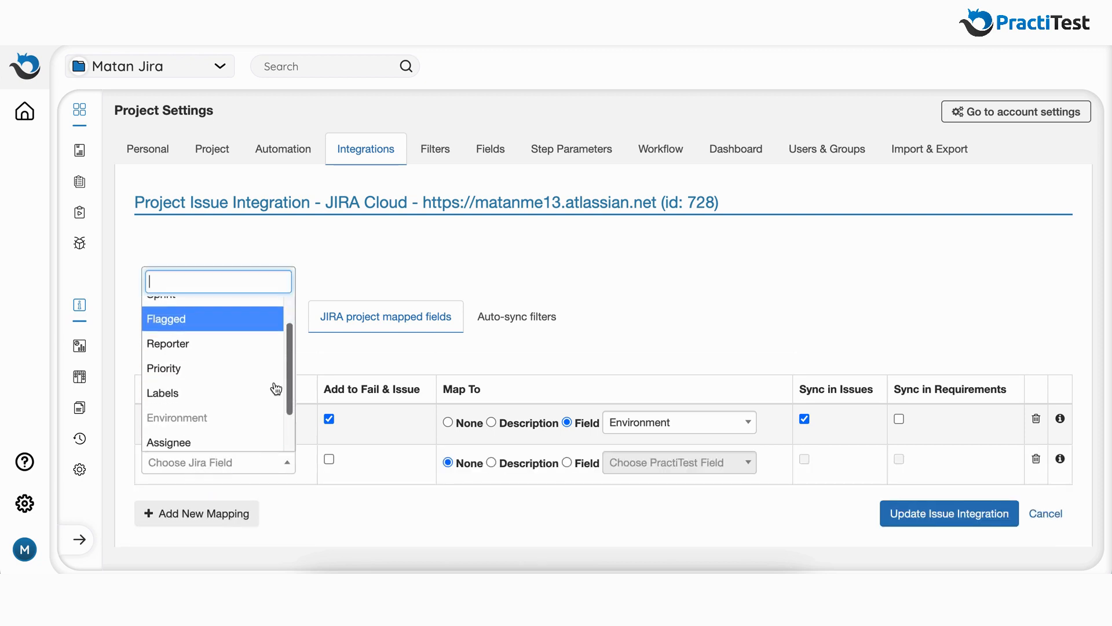
{"action": "left_click", "coordinate": [175, 370]}
{"action": "left_click", "coordinate": [566, 462]}
{"action": "left_click", "coordinate": [804, 459]}
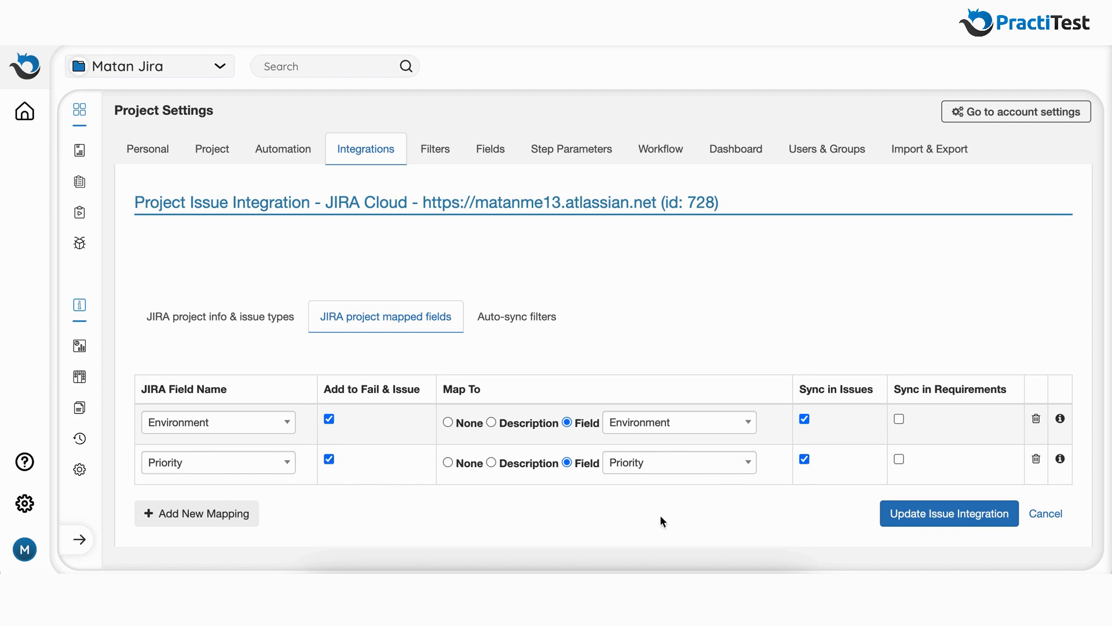
{"action": "left_click", "coordinate": [924, 519]}
{"action": "scroll", "coordinate": [521, 519], "scroll_direction": "down", "scroll_amount": 1}
- Open the Add Entity test set and start a run of its Add, Modify & Delete Users test
{"action": "left_click", "coordinate": [79, 539]}
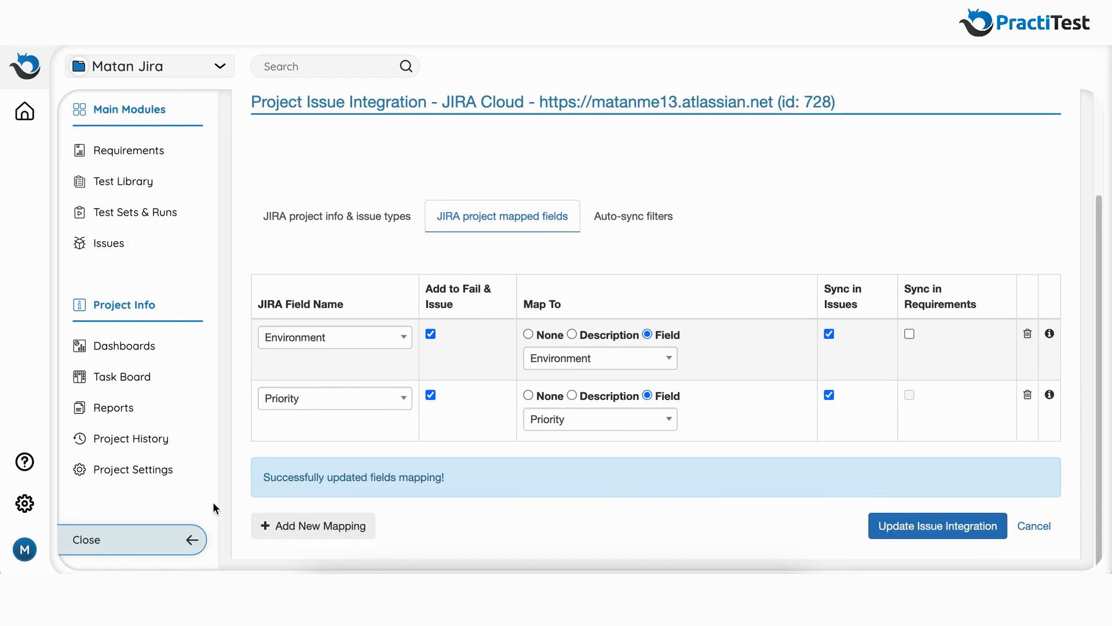
{"action": "left_click", "coordinate": [119, 214]}
{"action": "scroll", "coordinate": [911, 400], "scroll_direction": "down", "scroll_amount": 5}
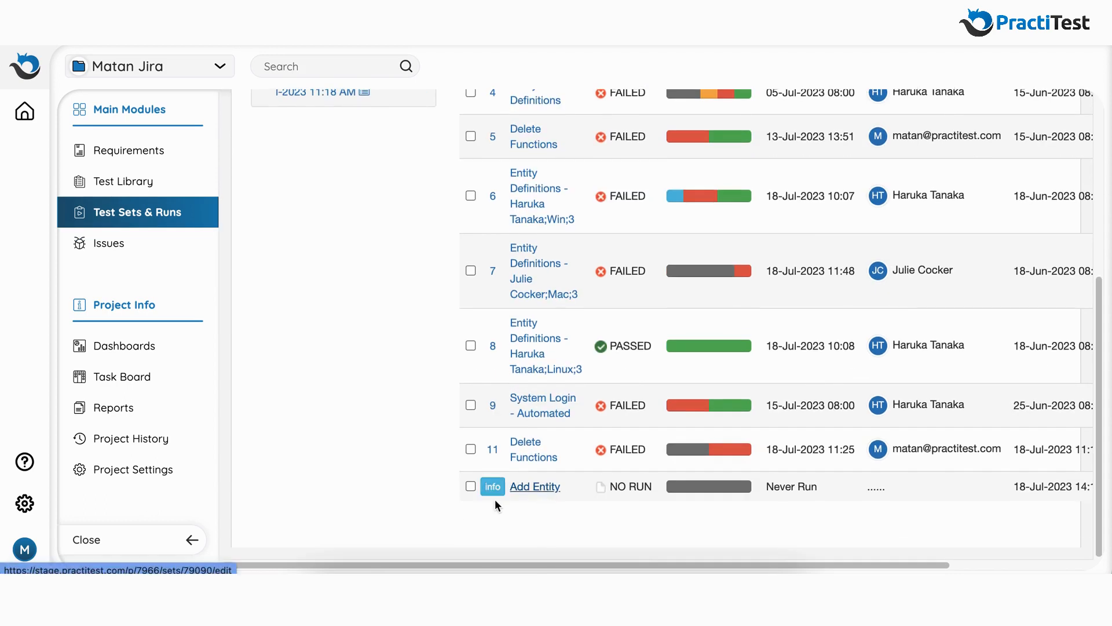
{"action": "left_click", "coordinate": [535, 485]}
{"action": "scroll", "coordinate": [698, 227], "scroll_direction": "down", "scroll_amount": 4}
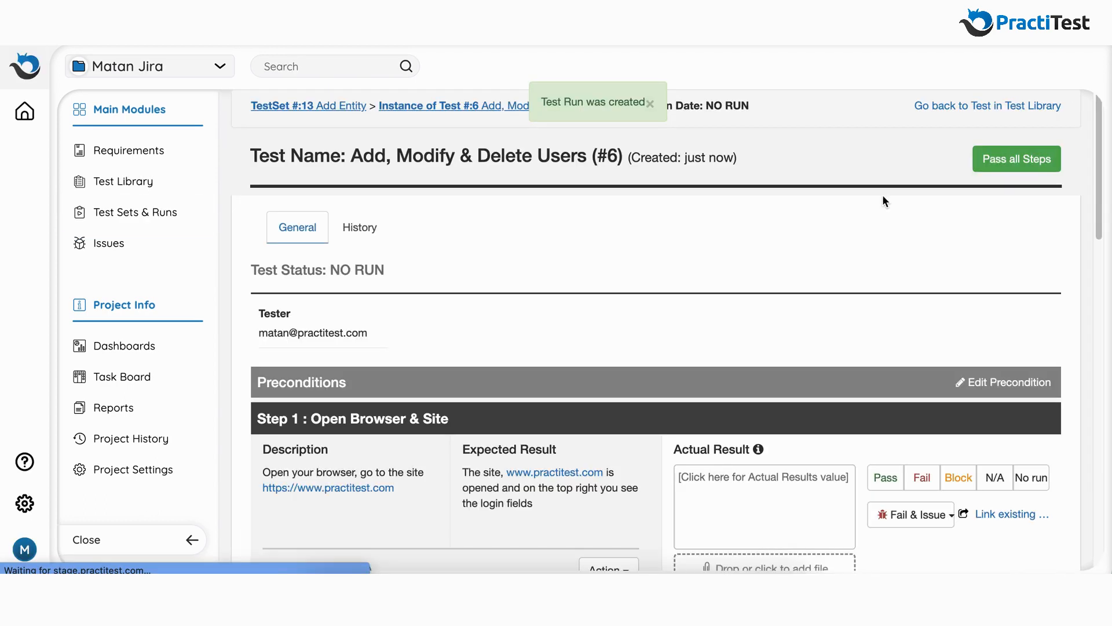
- Fail the Open Browser & Site step with a JIRA issue and set its project to Agile_Testing - Task
{"action": "scroll", "coordinate": [853, 294], "scroll_direction": "down", "scroll_amount": 2}
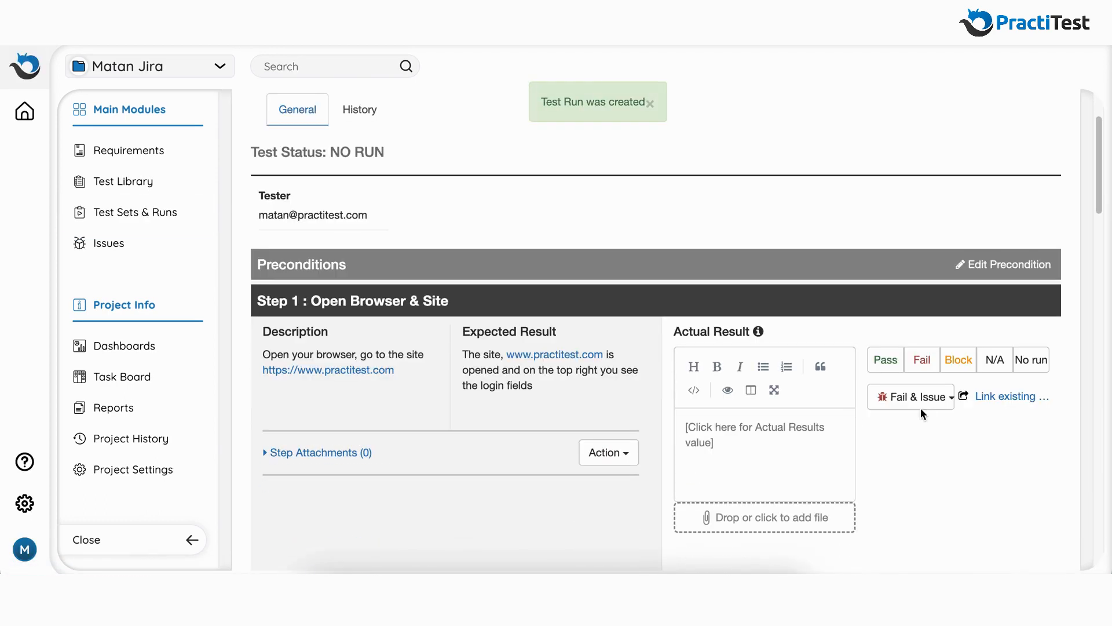
{"action": "left_click", "coordinate": [934, 400]}
{"action": "left_click", "coordinate": [899, 447]}
{"action": "left_click", "coordinate": [622, 285]}
{"action": "left_click", "coordinate": [426, 315]}
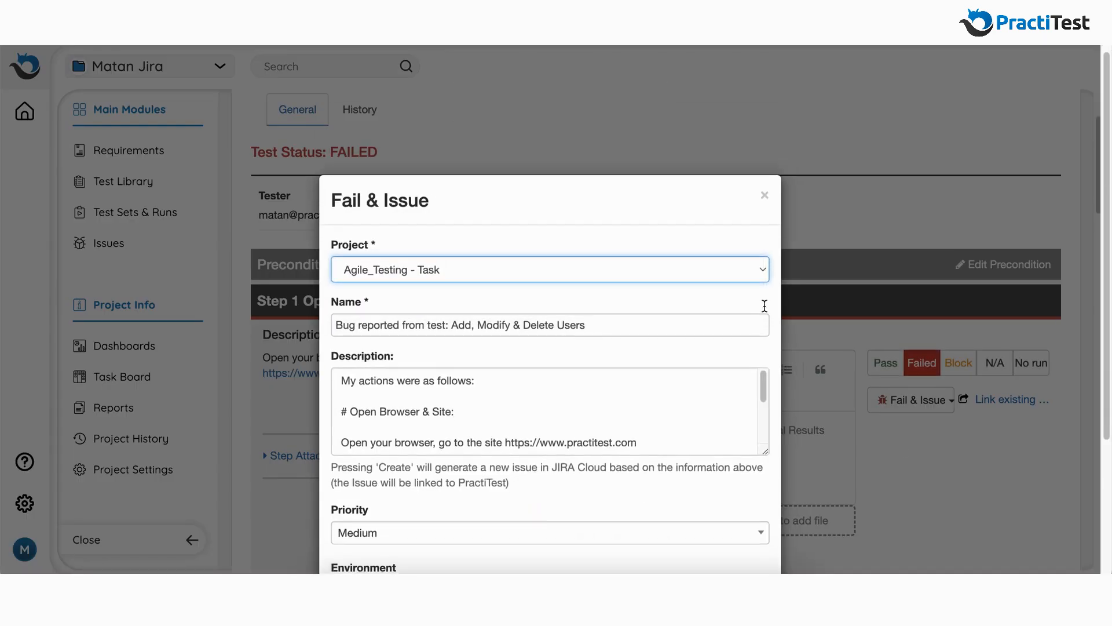
- Set the new issue's priority to High and create it in JIRA Cloud
{"action": "scroll", "coordinate": [478, 328], "scroll_direction": "down", "scroll_amount": 3}
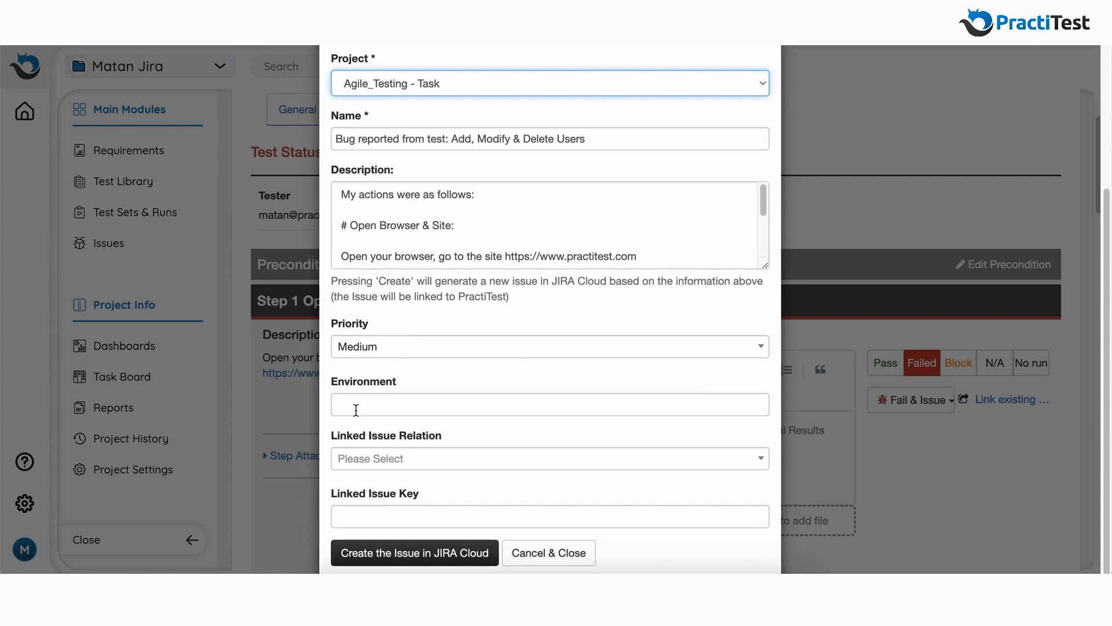
{"action": "left_click", "coordinate": [423, 346]}
{"action": "left_click", "coordinate": [397, 421]}
{"action": "left_click", "coordinate": [394, 406]}
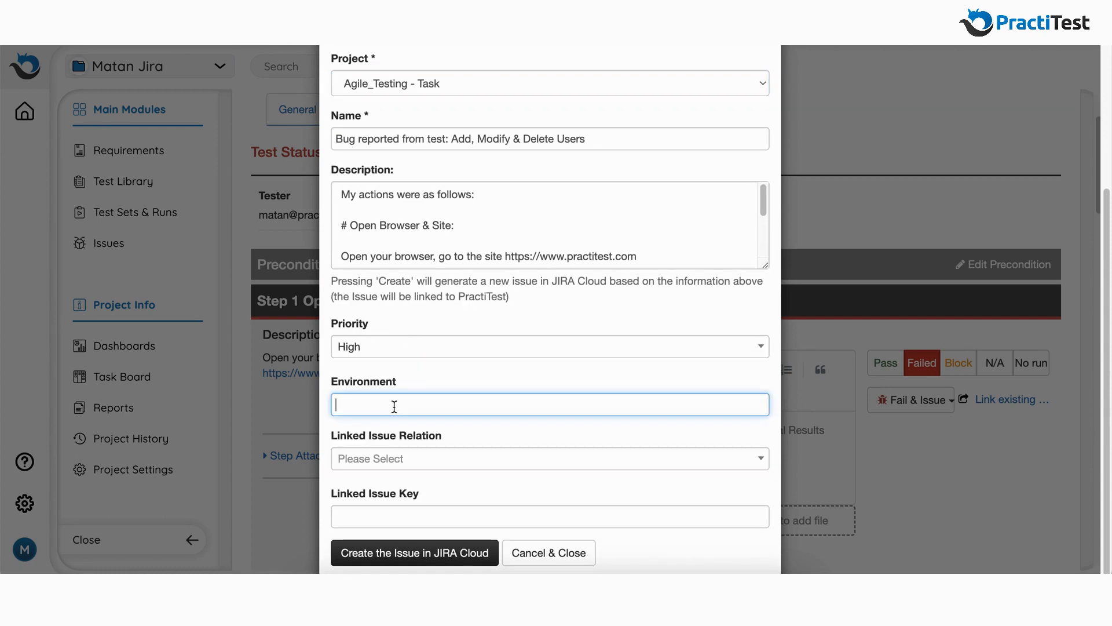
{"action": "left_click", "coordinate": [420, 565]}
{"action": "scroll", "coordinate": [759, 450], "scroll_direction": "down", "scroll_amount": 1}
{"action": "left_click", "coordinate": [348, 551]}
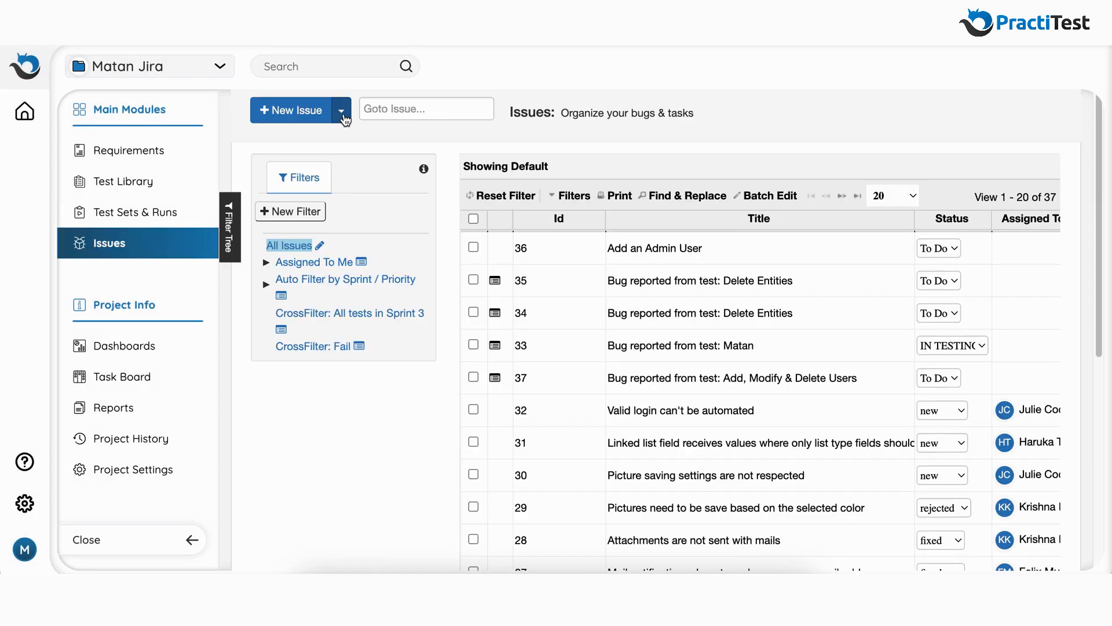
- Import the JIRA issue AT-5 into the project's issues by its issue key
{"action": "left_click", "coordinate": [342, 114]}
{"action": "left_click", "coordinate": [325, 240]}
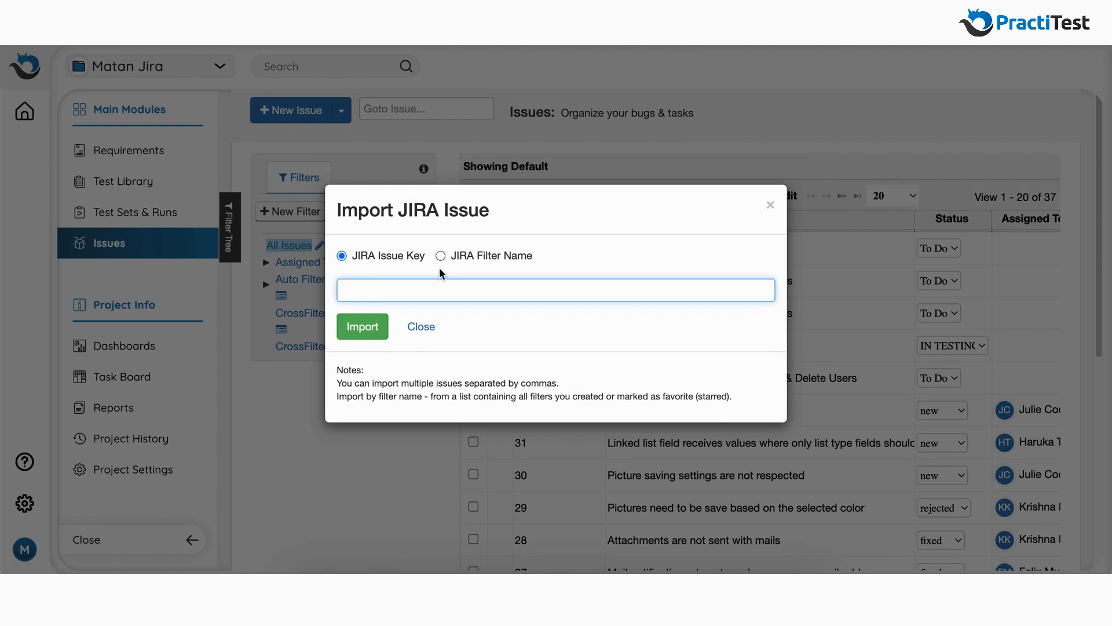
{"action": "left_click", "coordinate": [365, 321]}
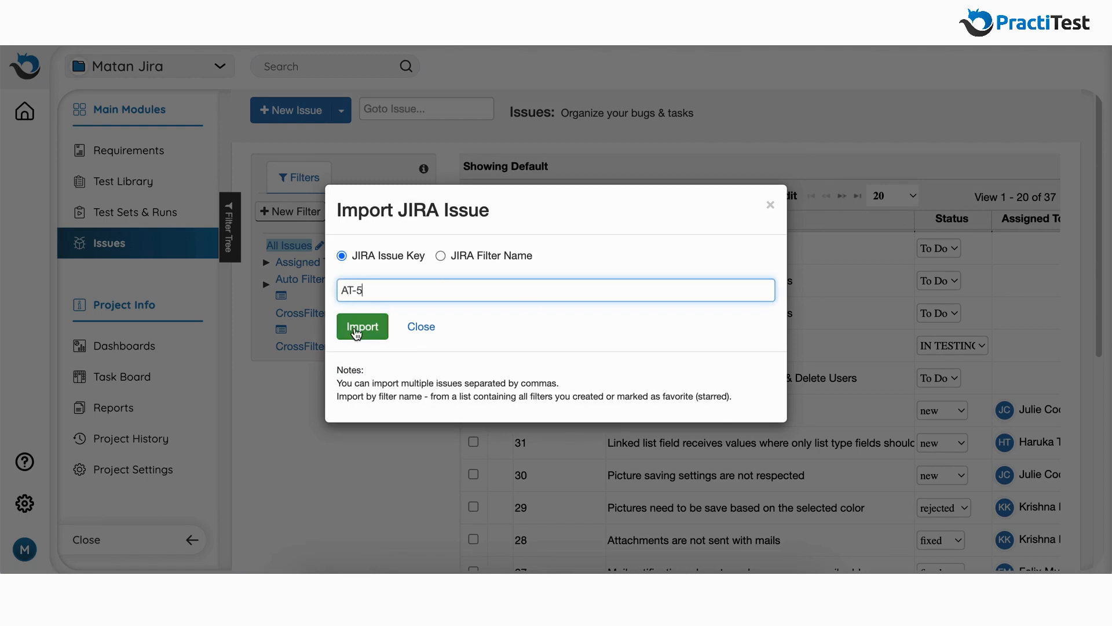
- Import JIRA issues in bulk by JIRA filter name, choosing one of the saved filters
{"action": "left_click", "coordinate": [441, 256]}
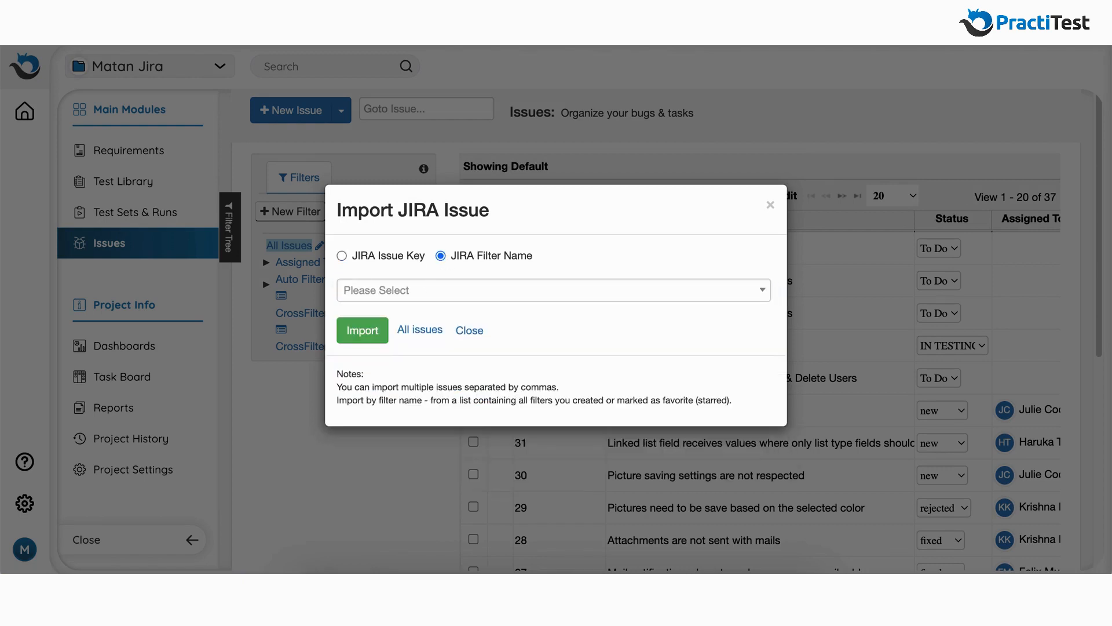
{"action": "left_click", "coordinate": [391, 292]}
{"action": "left_click", "coordinate": [358, 368]}
{"action": "left_click", "coordinate": [363, 330]}
{"action": "left_click", "coordinate": [467, 494]}
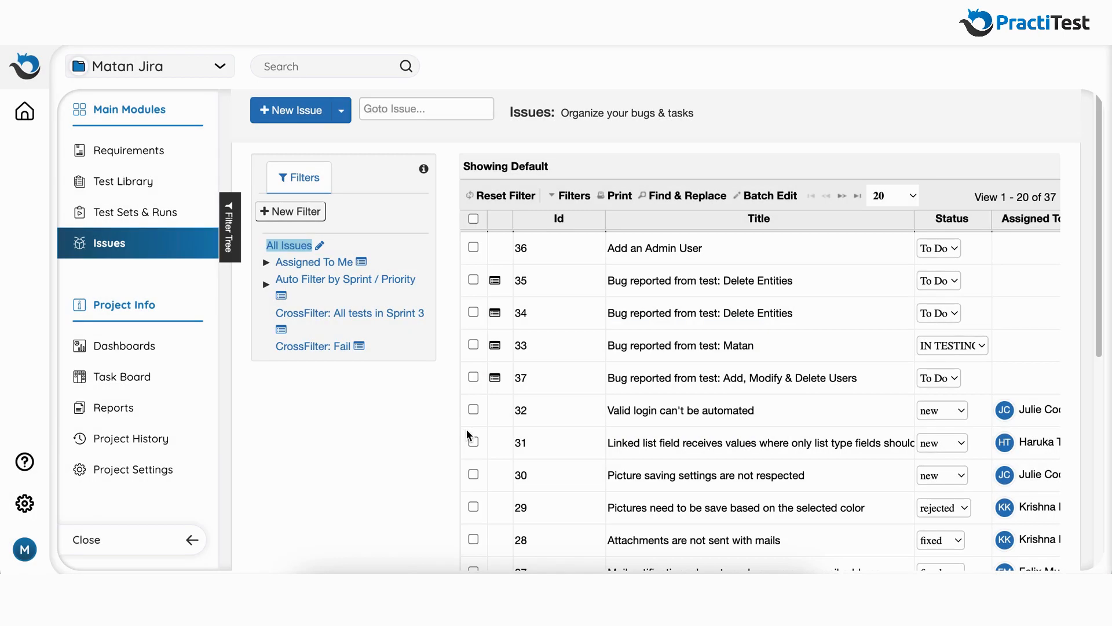
- Edit the project's JIRA Cloud issue integration and set up an auto-sync filter
{"action": "left_click", "coordinate": [161, 468]}
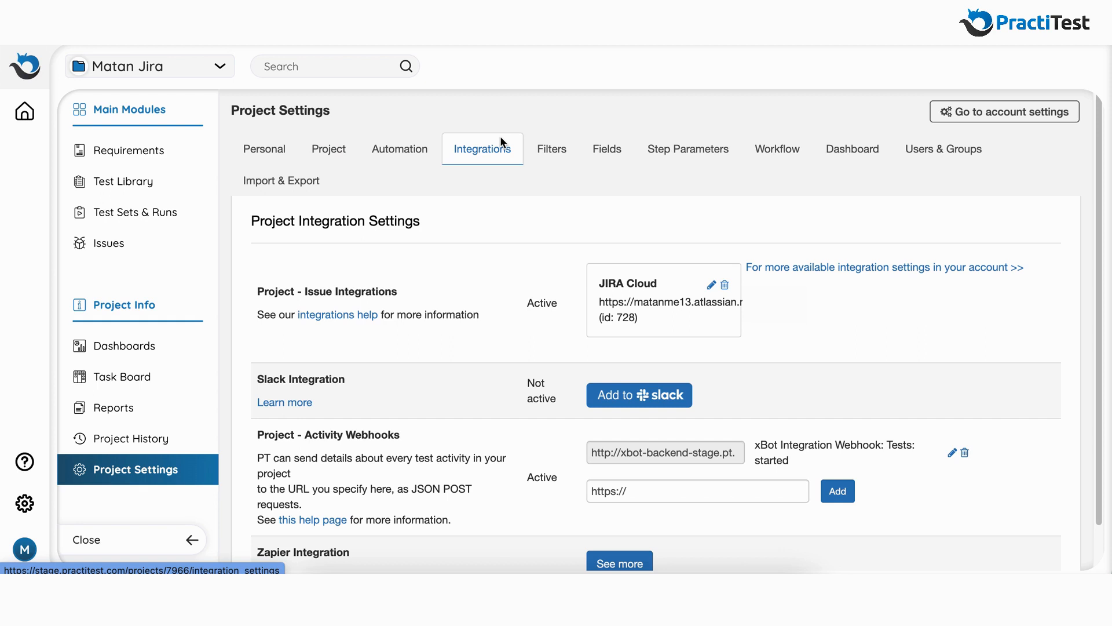
{"action": "left_click", "coordinate": [711, 284]}
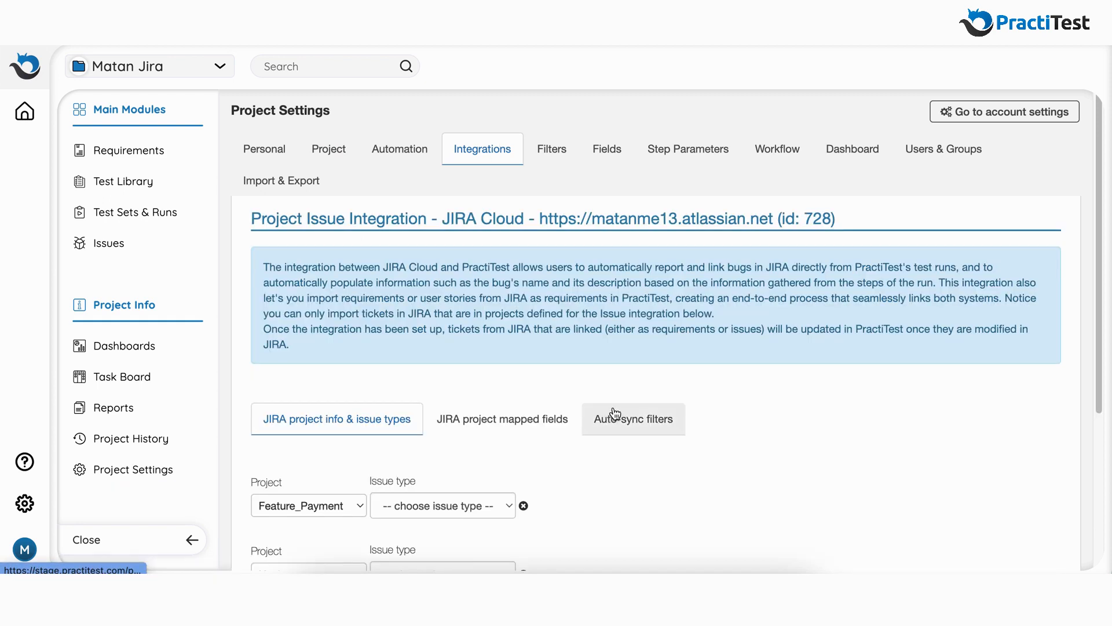
{"action": "left_click", "coordinate": [615, 417]}
{"action": "left_click", "coordinate": [308, 405]}
{"action": "left_click", "coordinate": [314, 433]}
{"action": "left_click", "coordinate": [373, 403]}
{"action": "left_click", "coordinate": [365, 417]}
{"action": "left_click", "coordinate": [484, 481]}
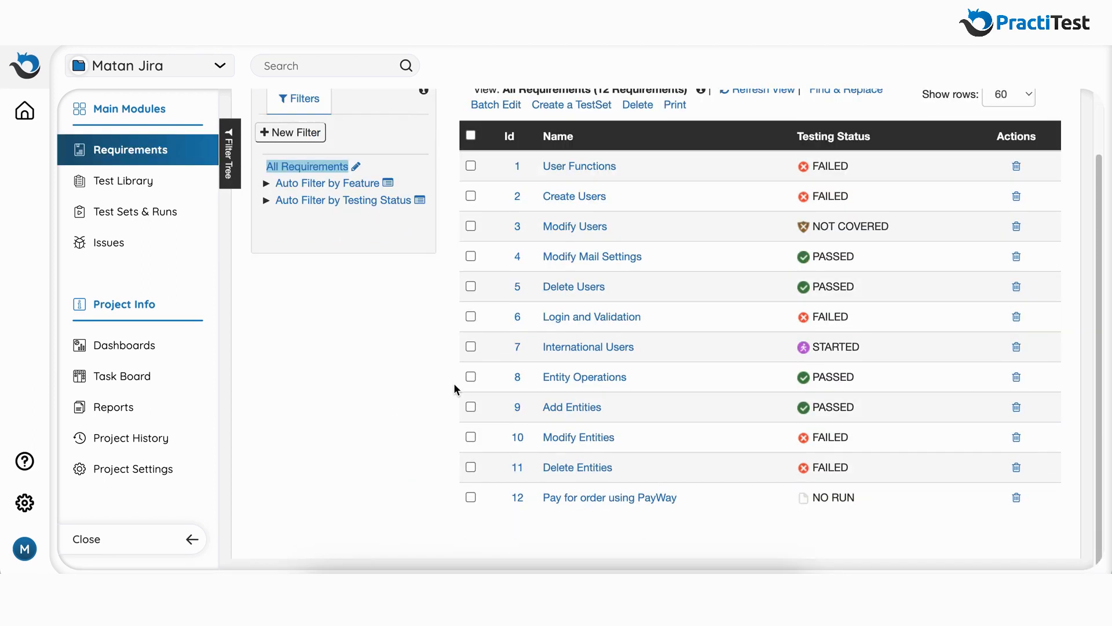
- Open the Delete Entities requirement and link it to the JIRA issue KAN-3
{"action": "left_click", "coordinate": [574, 462]}
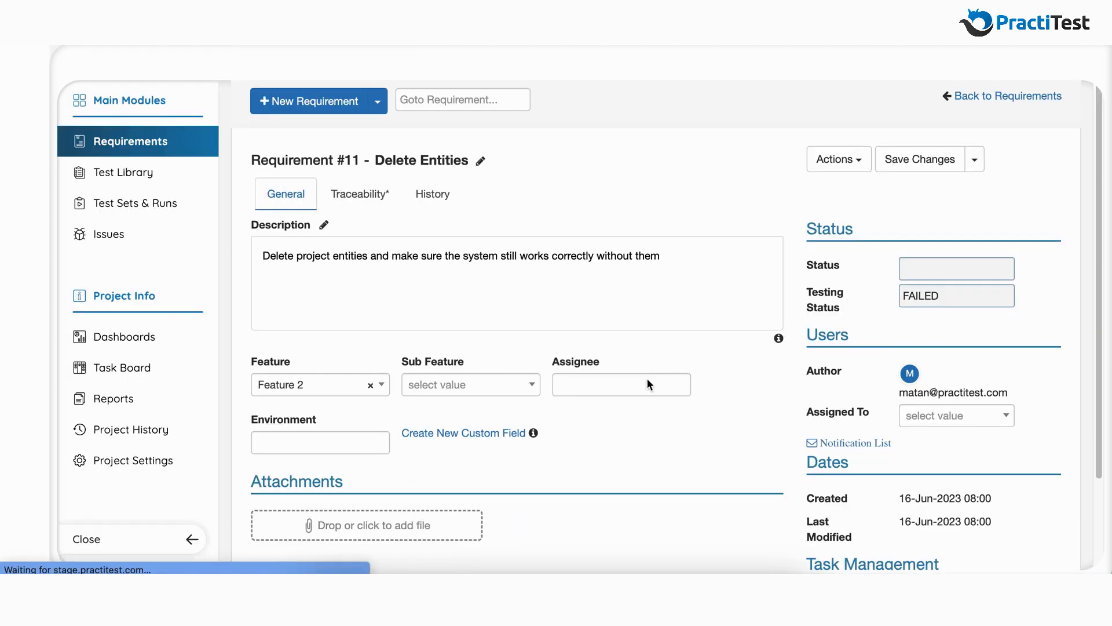
{"action": "left_click", "coordinate": [839, 161]}
{"action": "left_click", "coordinate": [834, 191]}
{"action": "type", "text": "KAN-3"}
{"action": "left_click", "coordinate": [356, 314]}
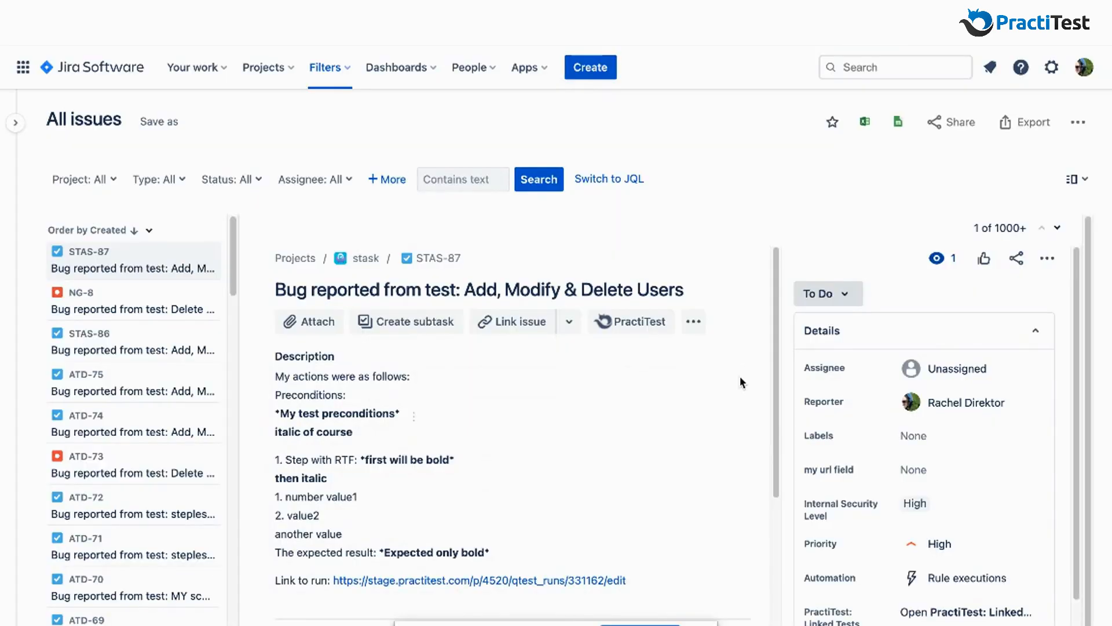
- In Jira, examine the PractiTest Integration section of issue STAS-87 and expand its reported test run
{"action": "scroll", "coordinate": [739, 376], "scroll_direction": "down", "scroll_amount": 5}
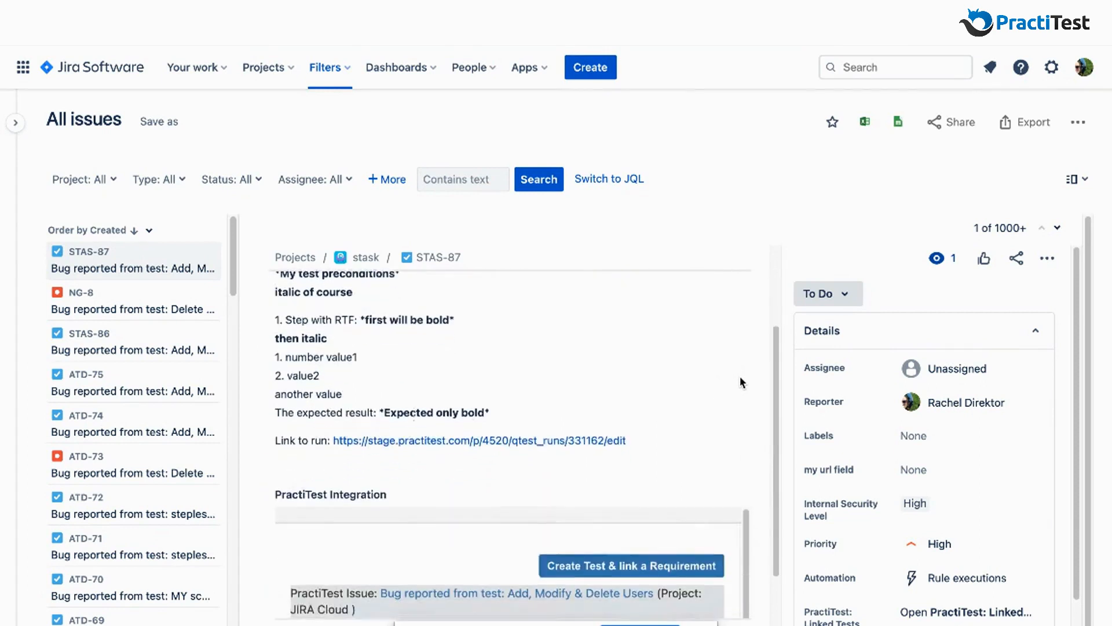
{"action": "scroll", "coordinate": [741, 383], "scroll_direction": "down", "scroll_amount": 5}
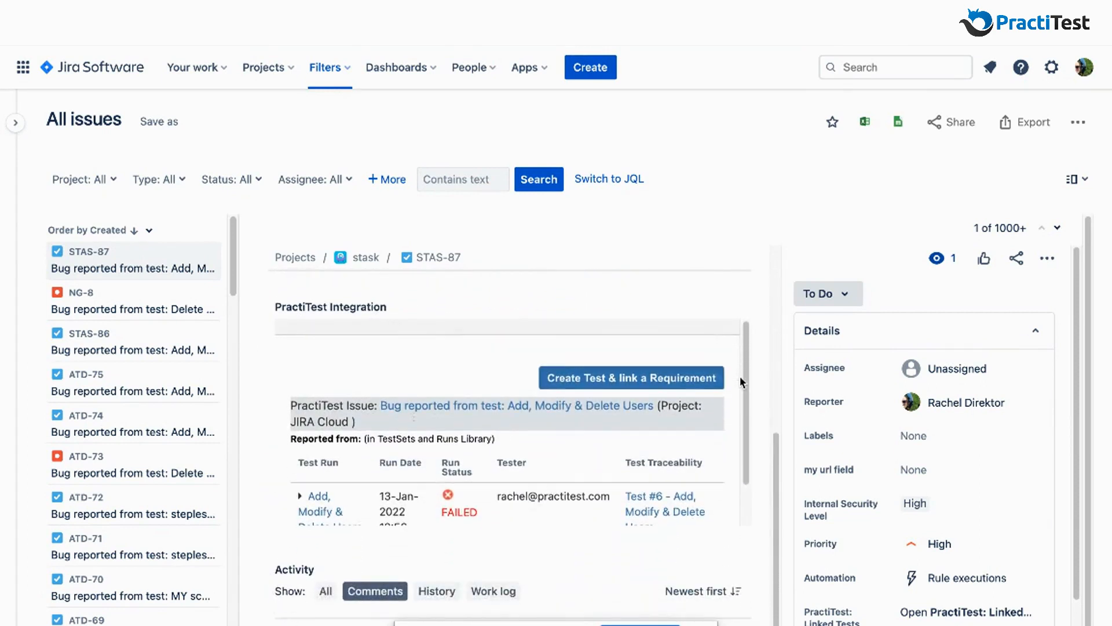
{"action": "scroll", "coordinate": [692, 369], "scroll_direction": "down", "scroll_amount": 1}
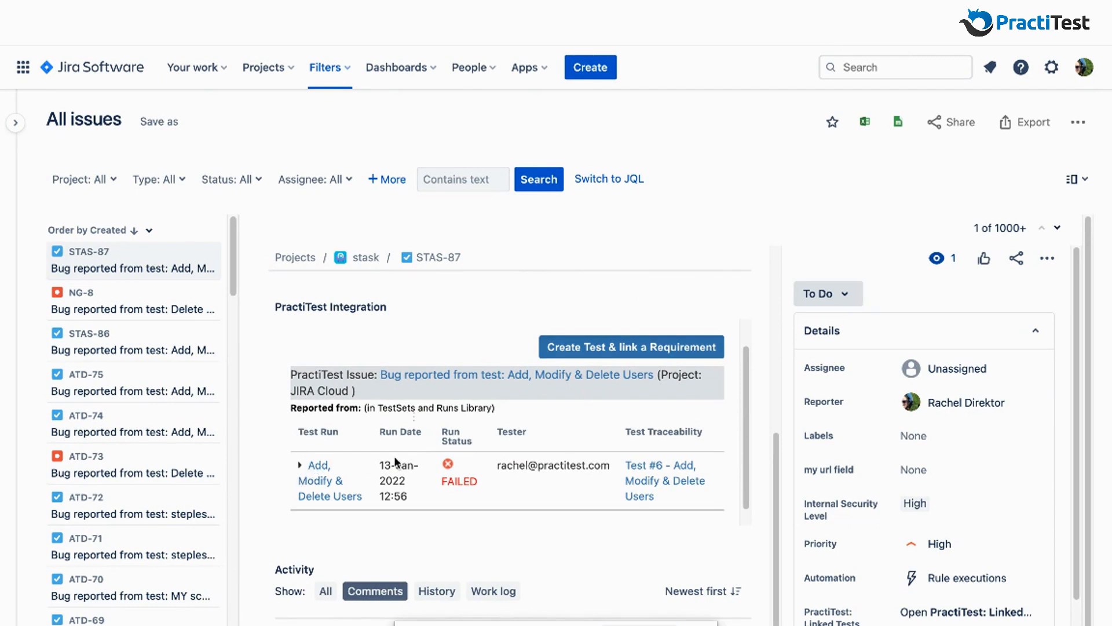
{"action": "left_click", "coordinate": [301, 467]}
{"action": "scroll", "coordinate": [366, 461], "scroll_direction": "down", "scroll_amount": 1}
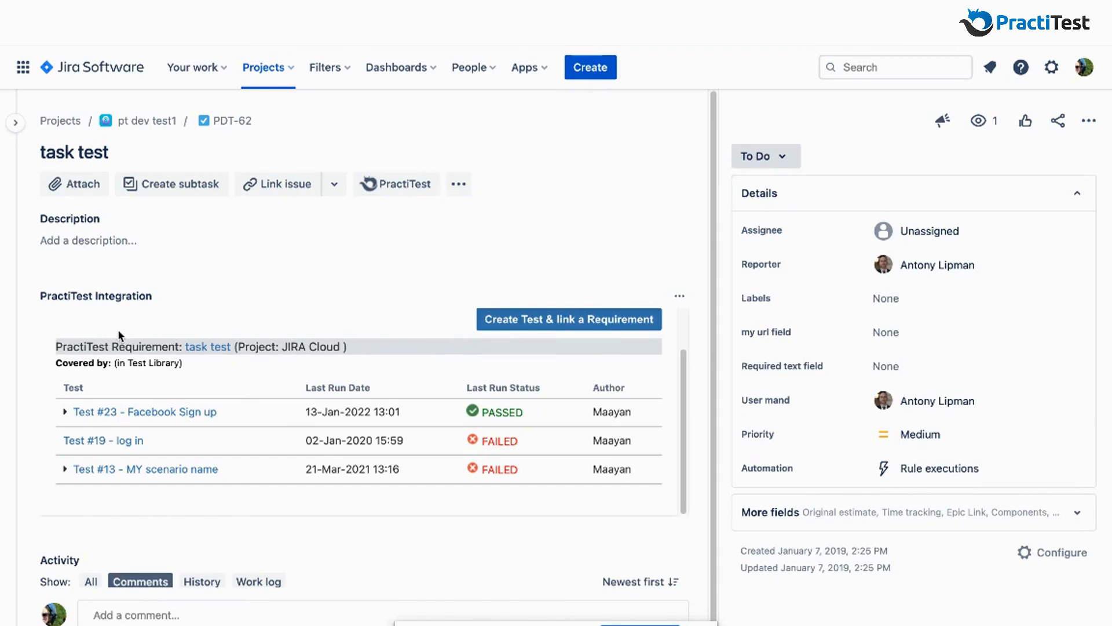
- In the task test issue PDT-62, inspect the details of the covering tests Facebook Sign up and MY scenario name
{"action": "left_click", "coordinate": [64, 412]}
{"action": "left_click", "coordinate": [66, 412]}
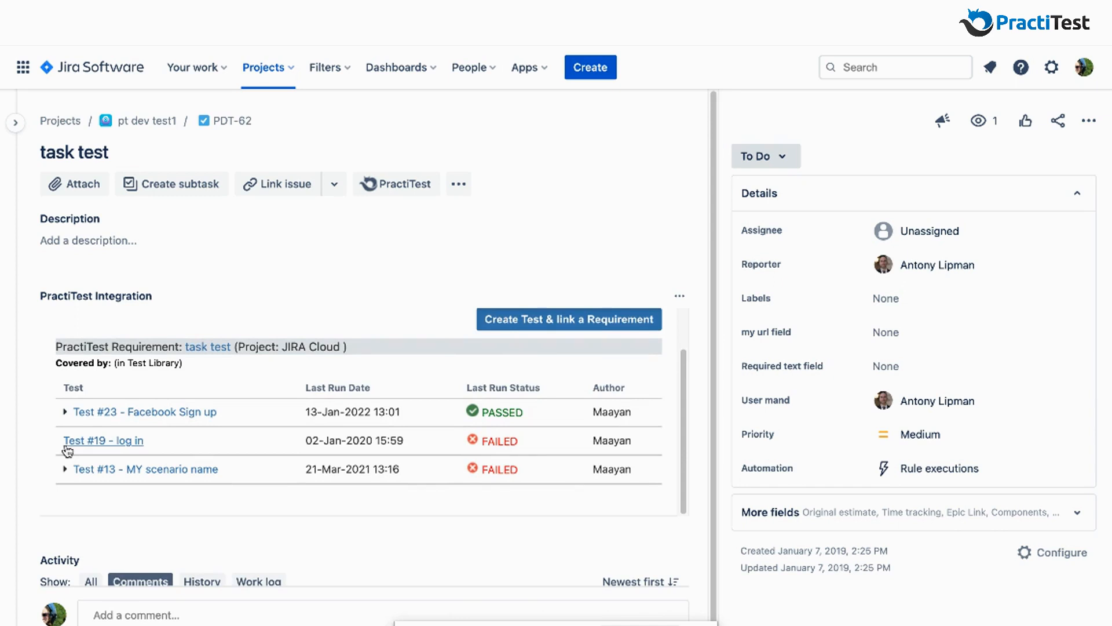
{"action": "left_click", "coordinate": [65, 469]}
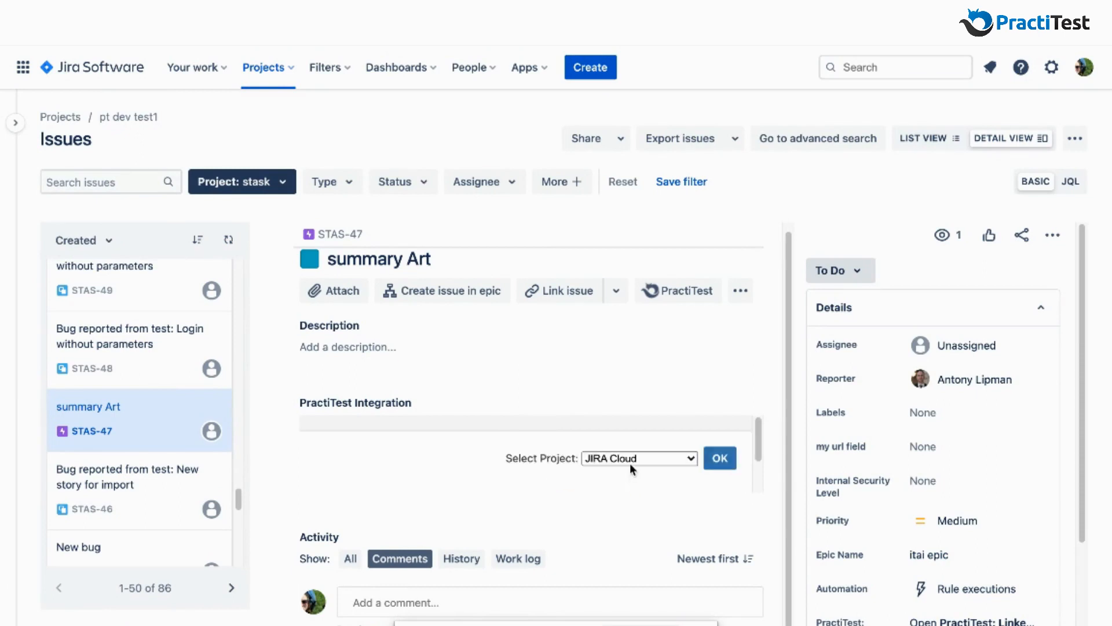
- Create a scripted PractiTest test from the summary Art epic using the JIRA Cloud project, save it and open its traceability
{"action": "left_click", "coordinate": [630, 463]}
{"action": "left_click", "coordinate": [638, 460]}
{"action": "left_click", "coordinate": [721, 458]}
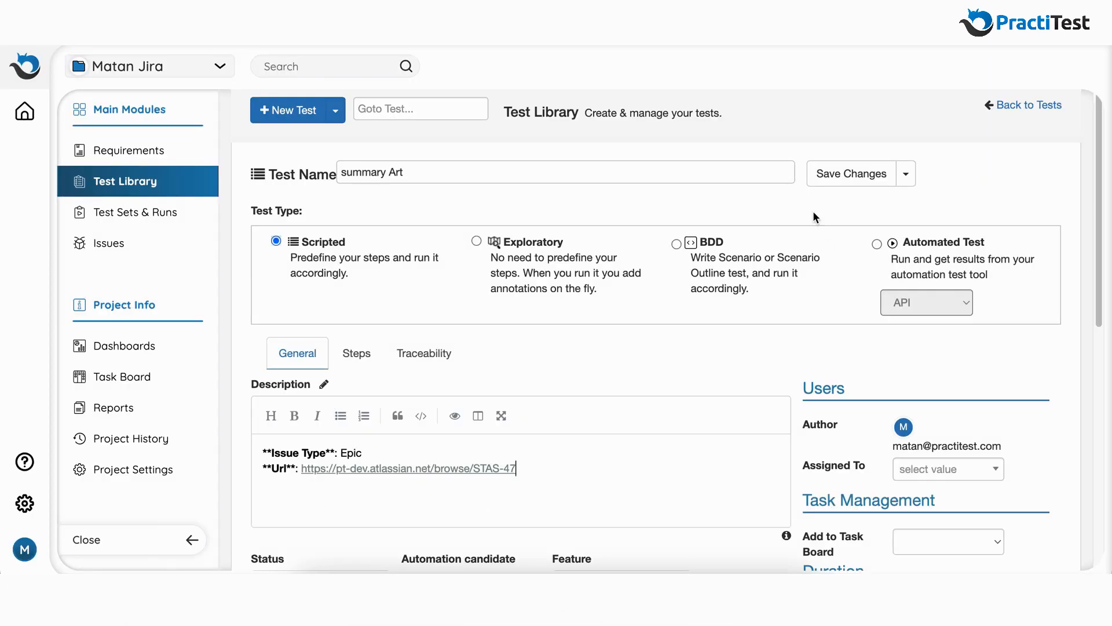
{"action": "left_click", "coordinate": [841, 177]}
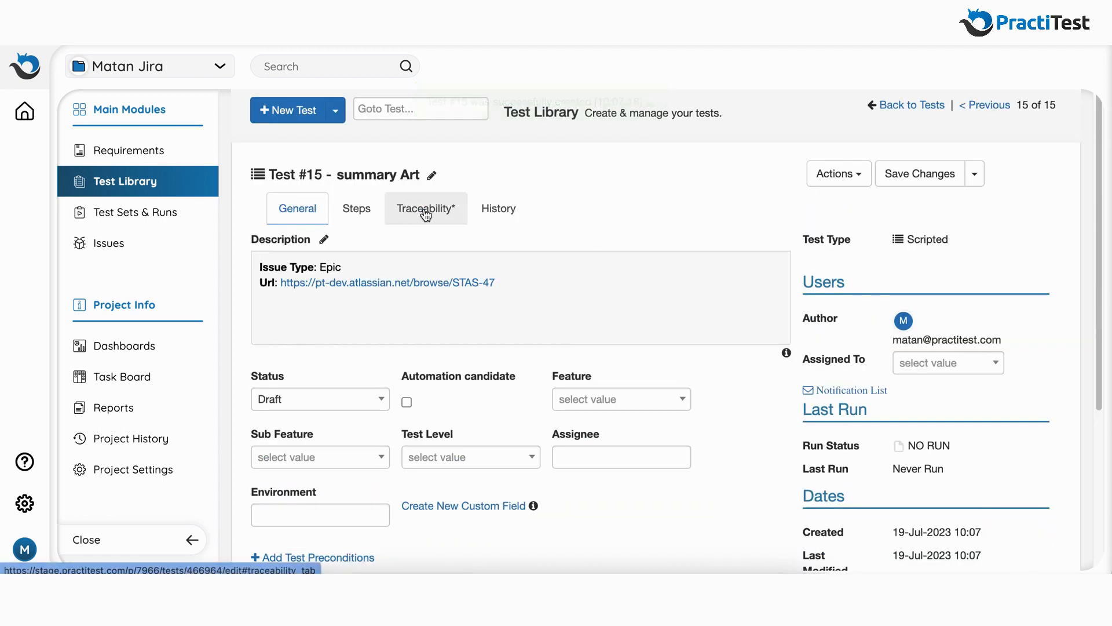
{"action": "left_click", "coordinate": [432, 211]}
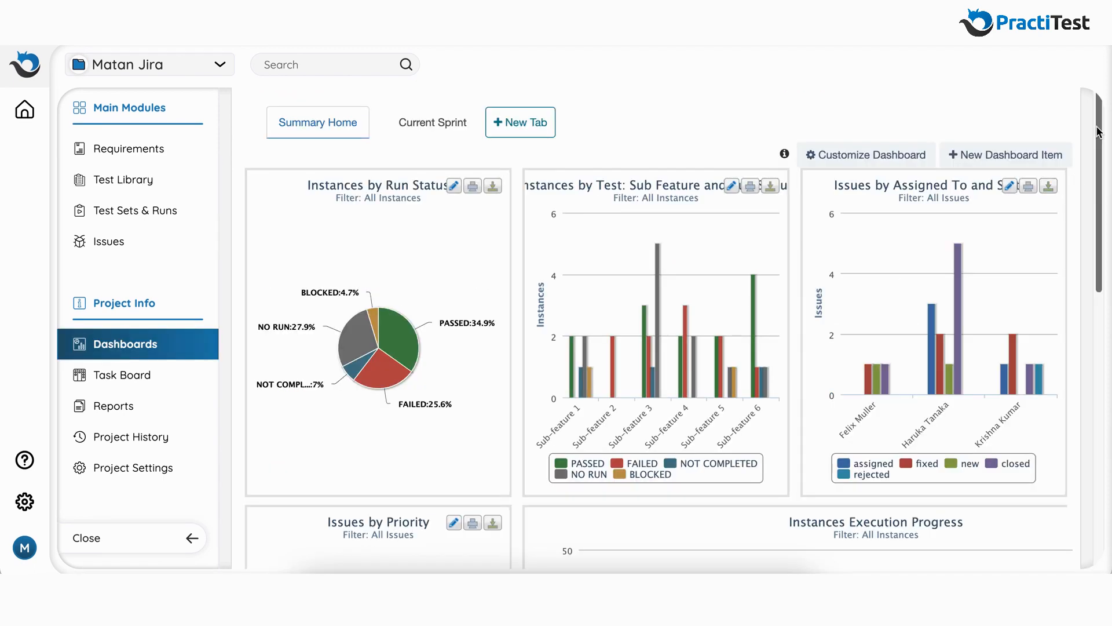
- Review the PractiTest dashboard charts, then switch to Confluence and examine the graphs embedded in the PractiTest Test Management page
{"action": "left_click_drag", "start_coordinate": [1097, 132], "coordinate": [1111, 98]}
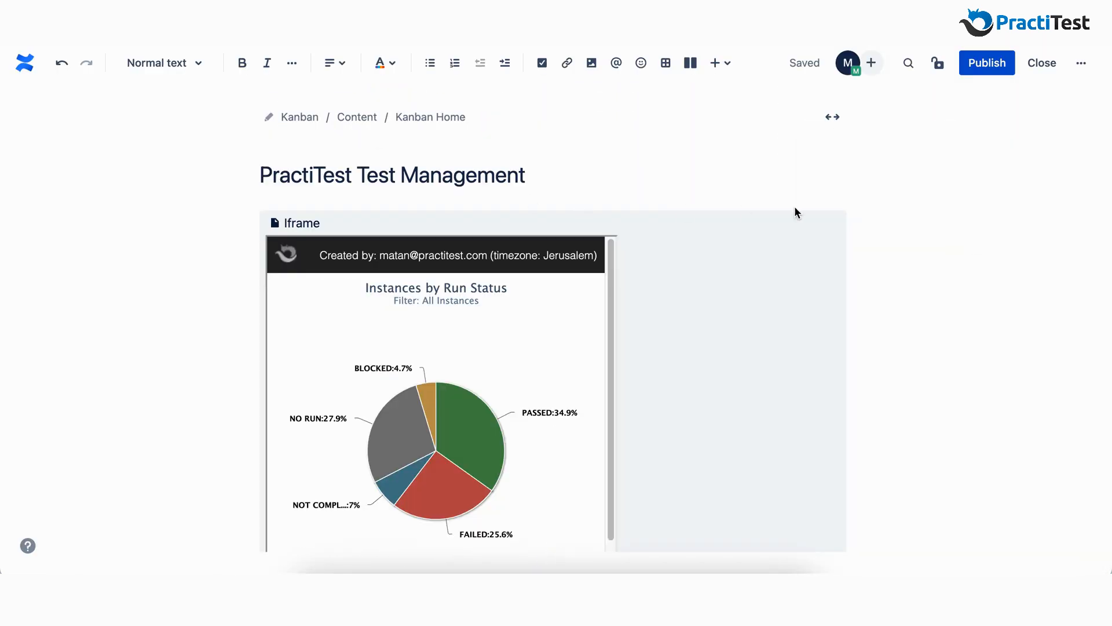
{"action": "scroll", "coordinate": [907, 217], "scroll_direction": "down", "scroll_amount": 10}
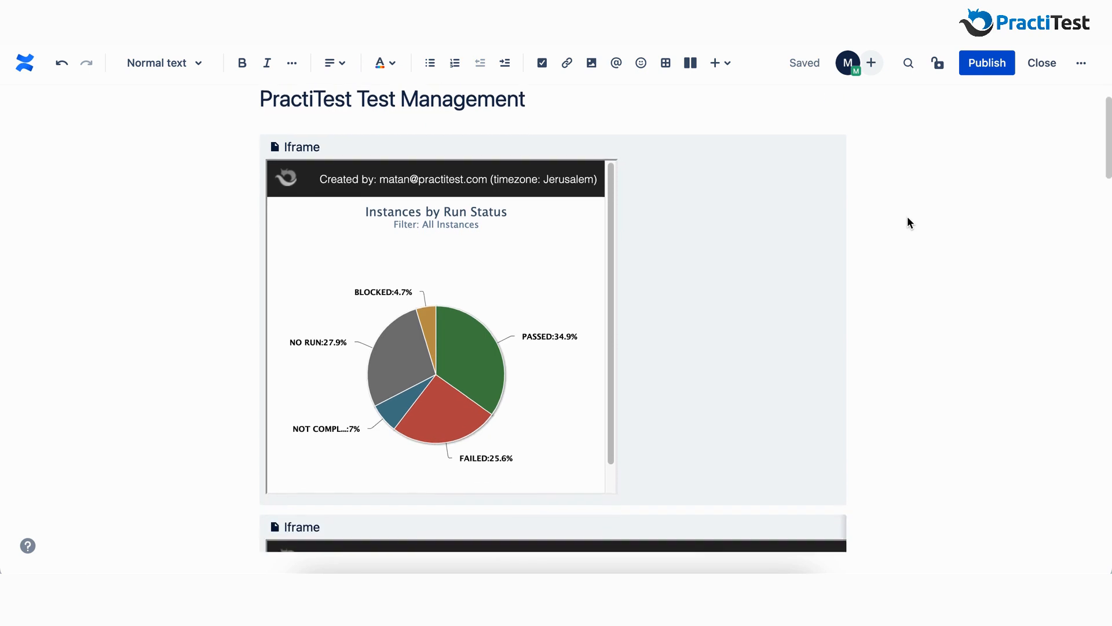
{"action": "scroll", "coordinate": [908, 231], "scroll_direction": "down", "scroll_amount": 18}
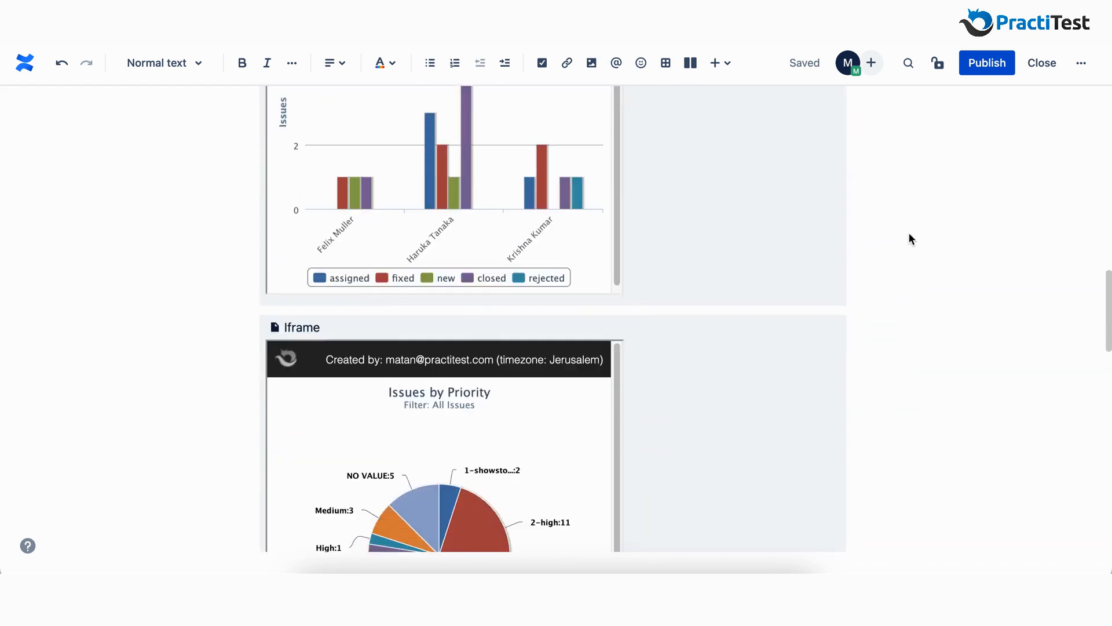
{"action": "scroll", "coordinate": [911, 241], "scroll_direction": "down", "scroll_amount": 5}
{"action": "scroll", "coordinate": [911, 240], "scroll_direction": "up", "scroll_amount": 15}
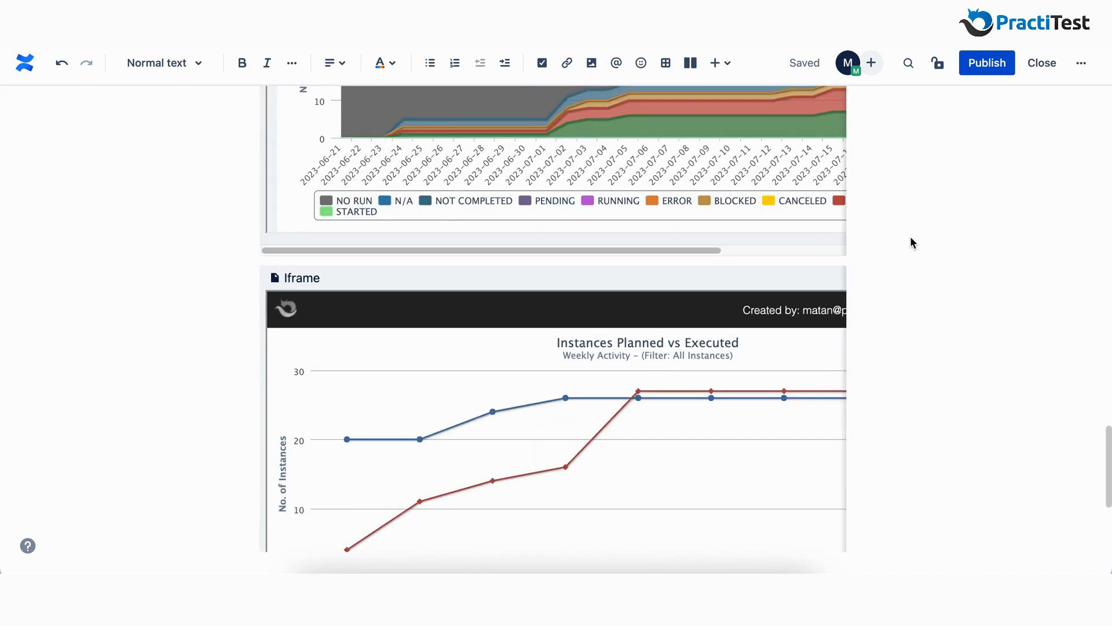
{"action": "scroll", "coordinate": [911, 235], "scroll_direction": "up", "scroll_amount": 7}
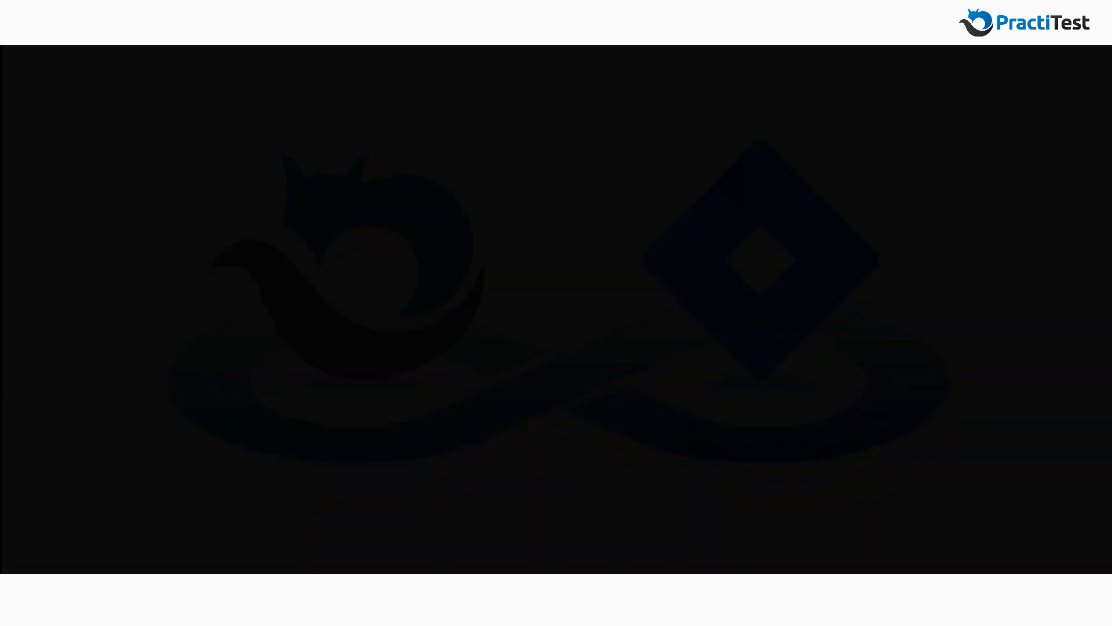